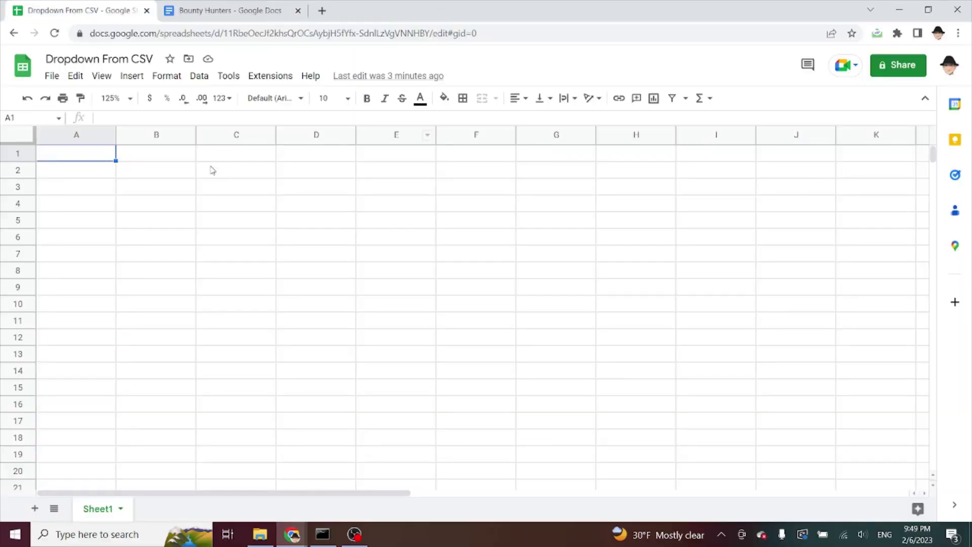
Open the Data validation rules side panel from the Data menu
{"action": "left_click", "coordinate": [199, 77]}
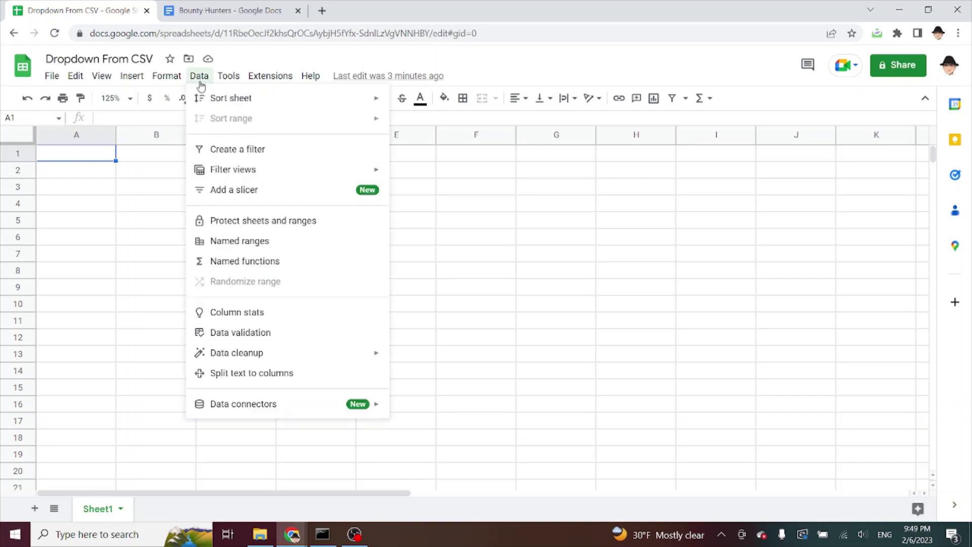
{"action": "left_click", "coordinate": [256, 333]}
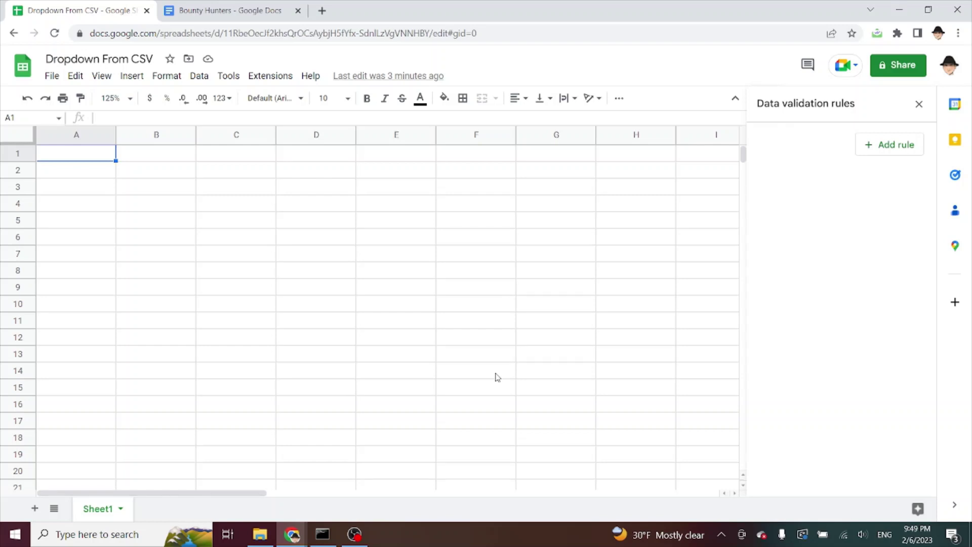
{"action": "left_click", "coordinate": [890, 147]}
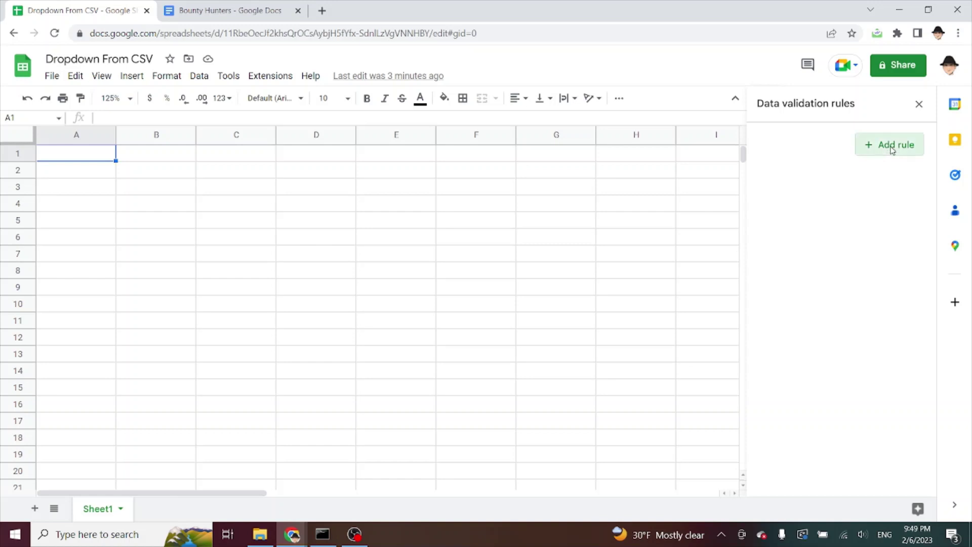
{"action": "left_click", "coordinate": [870, 215]}
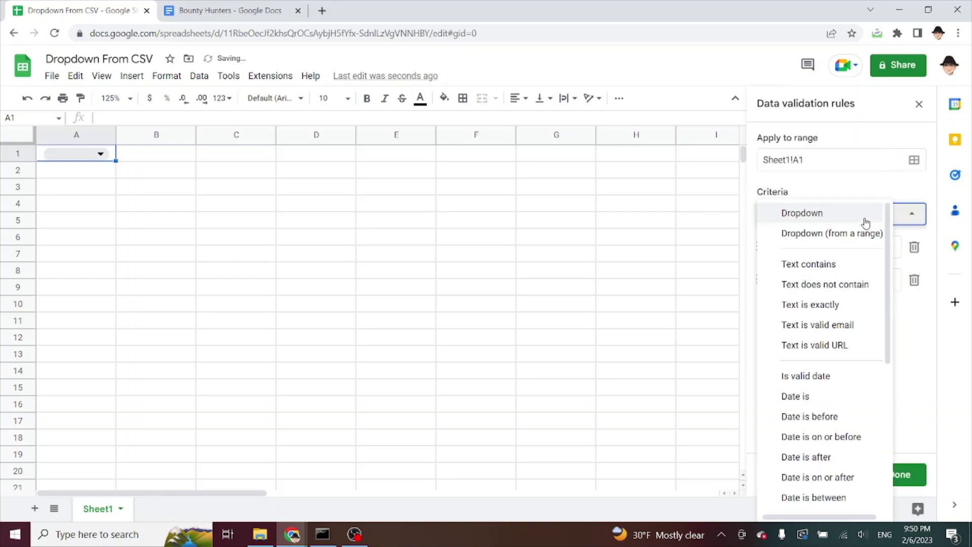
{"action": "left_click", "coordinate": [828, 212]}
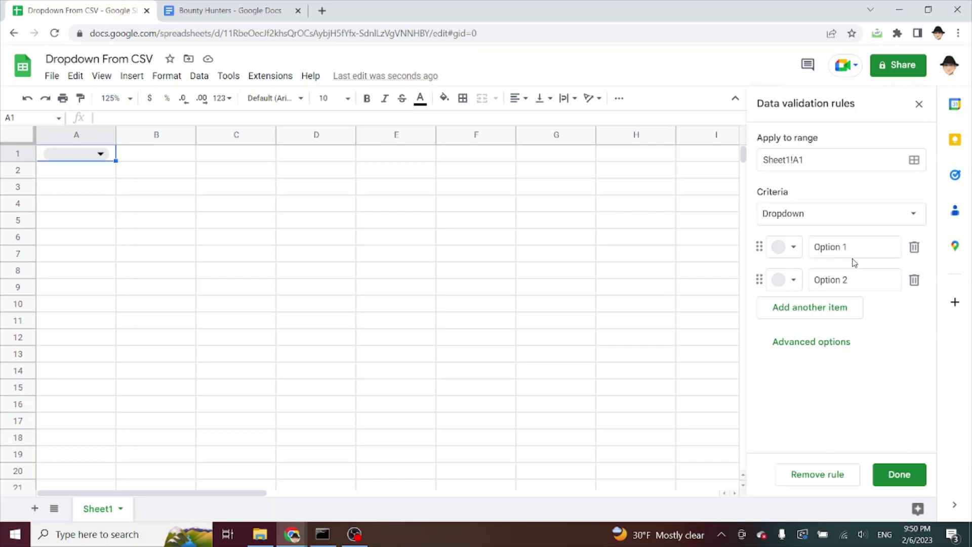
{"action": "left_click", "coordinate": [848, 220]}
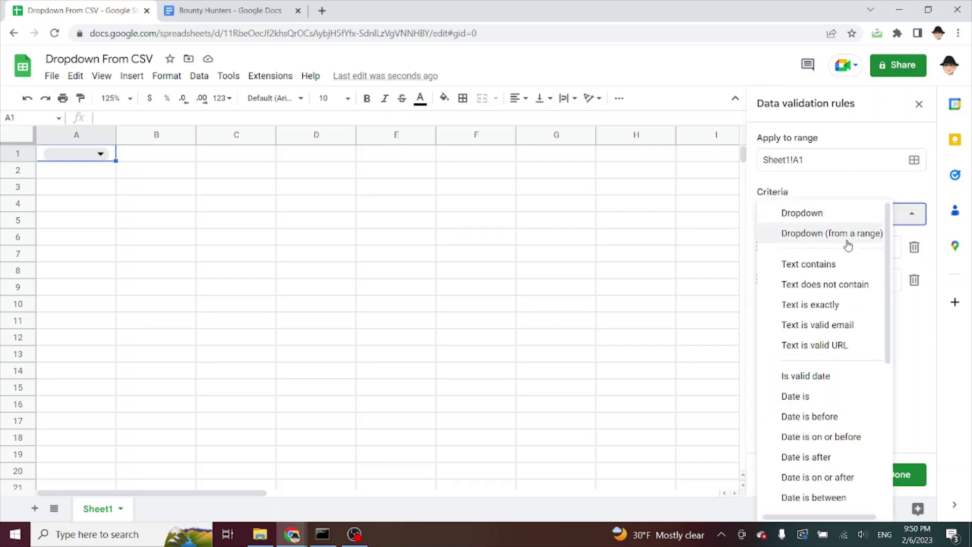
{"action": "left_click", "coordinate": [848, 235]}
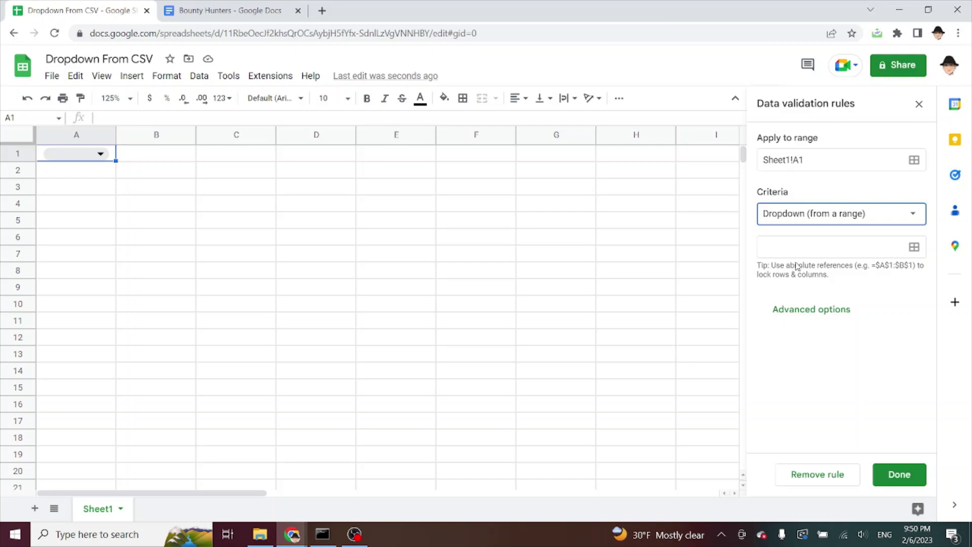
{"action": "left_click", "coordinate": [828, 221]}
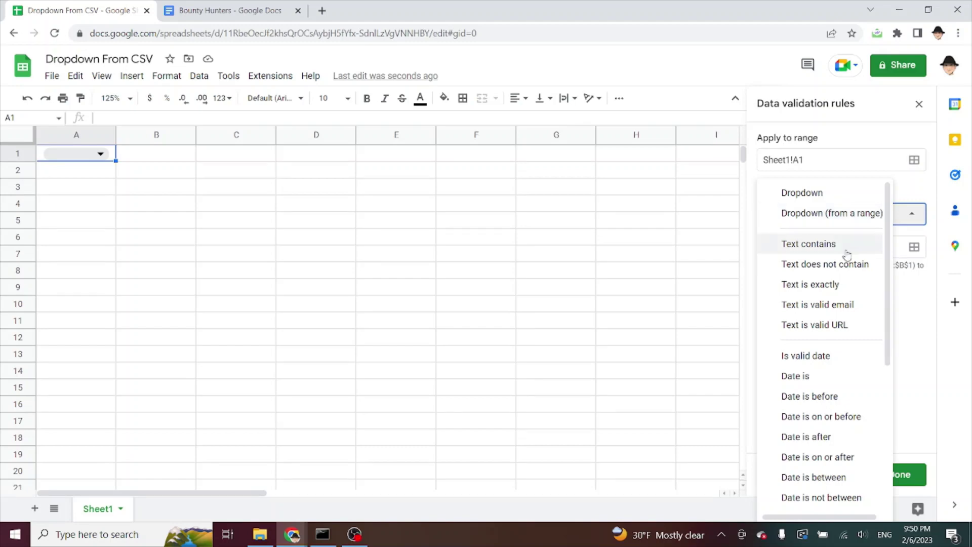
{"action": "left_click", "coordinate": [919, 310]}
{"action": "left_click", "coordinate": [835, 471]}
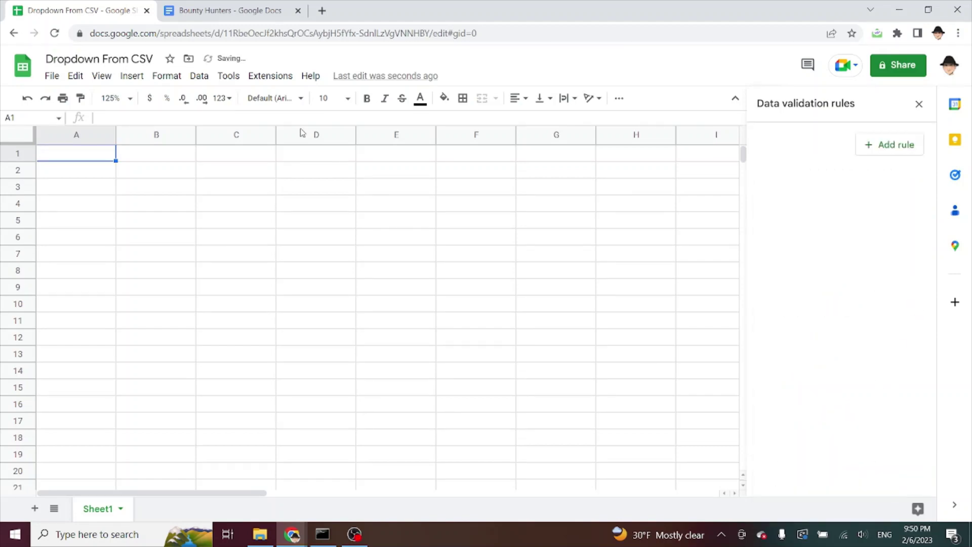
In the Bounty Hunters document, select the whole line of seven comma-separated names
{"action": "left_click", "coordinate": [241, 18]}
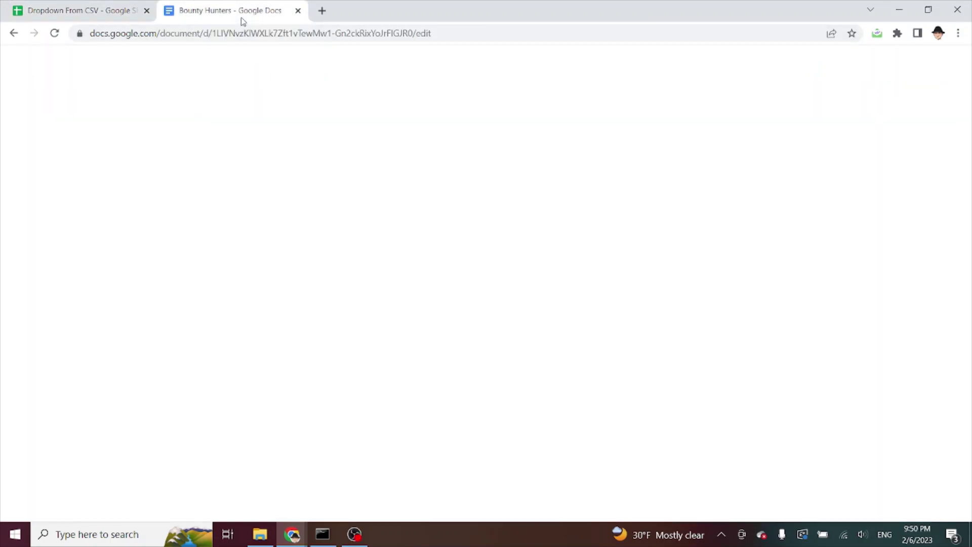
{"action": "left_click", "coordinate": [280, 207]}
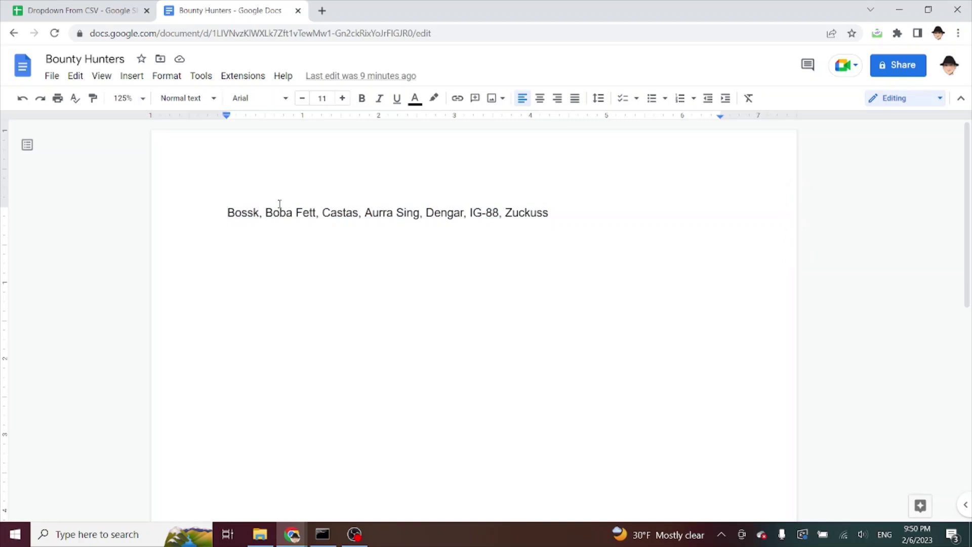
{"action": "key", "text": "ctrl+Right"}
{"action": "key", "text": "ctrl+Right"}
{"action": "key", "text": "ctrl+Right"}
{"action": "key", "text": "ctrl+Right"}
{"action": "key", "text": "ctrl+Right"}
{"action": "key", "text": "ctrl+Right"}
{"action": "key", "text": "ctrl+Right"}
{"action": "key", "text": "ctrl+Right"}
{"action": "key", "text": "ctrl+Right"}
{"action": "key", "text": "ctrl+Right"}
{"action": "key", "text": "ctrl+Right"}
{"action": "key", "text": "ctrl+Right"}
{"action": "key", "text": "ctrl+Right"}
{"action": "key", "text": "ctrl+Right"}
{"action": "key", "text": "ctrl+Right"}
{"action": "key", "text": "ctrl+Right"}
{"action": "key", "text": "ctrl+a"}
{"action": "key", "text": "ctrl+c"}
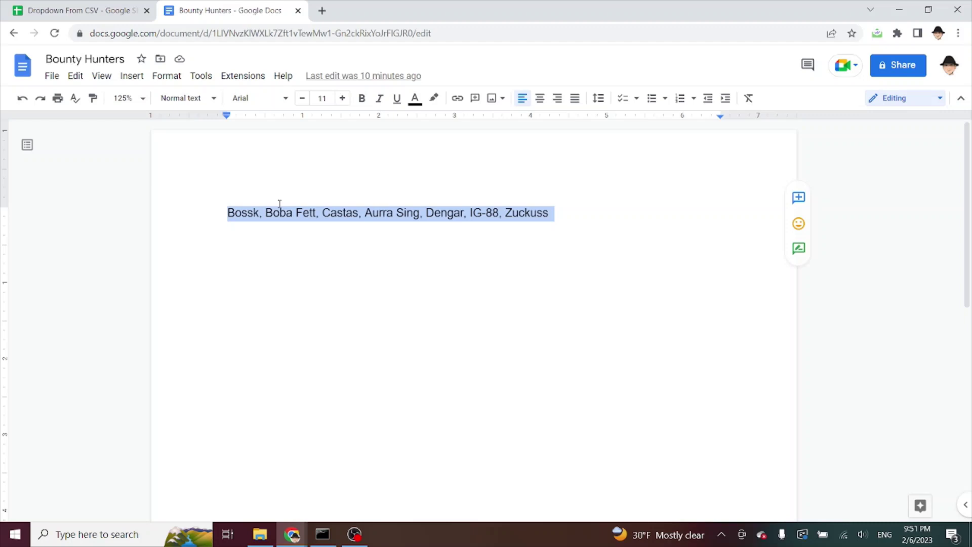
Paste the comma-separated bounty hunter names into cell C1 of the Dropdown From CSV sheet
{"action": "left_click", "coordinate": [80, 15]}
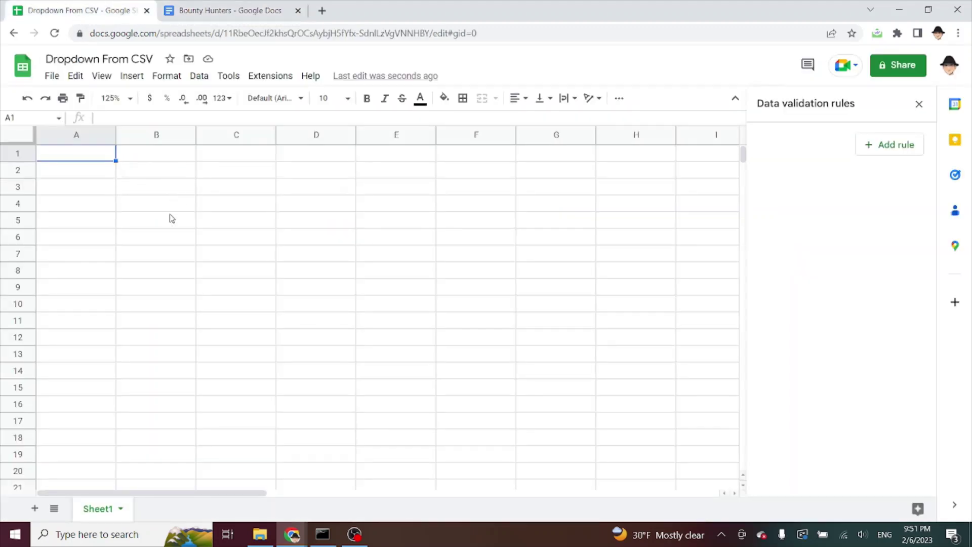
{"action": "left_click", "coordinate": [226, 162]}
{"action": "key", "text": "ctrl+v"}
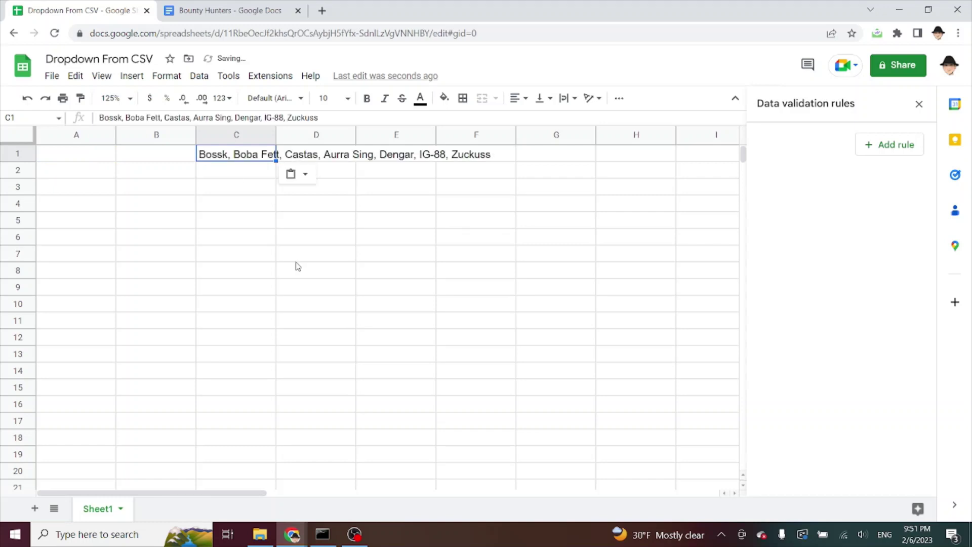
Briefly add a dropdown rule to C1, then close the panel, undo it and select A1
{"action": "left_click", "coordinate": [869, 155]}
{"action": "left_click", "coordinate": [838, 214]}
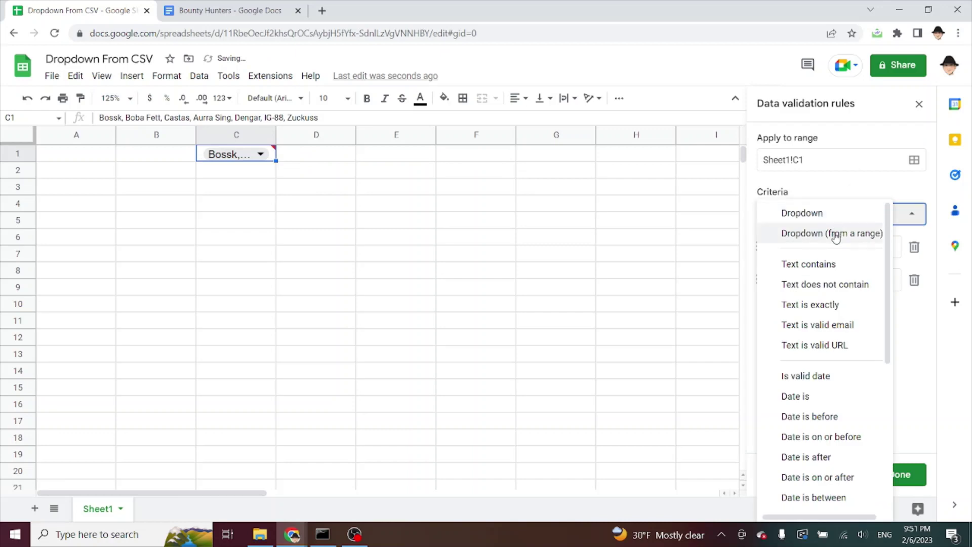
{"action": "left_click", "coordinate": [821, 185]}
{"action": "key", "text": "Escape"}
{"action": "left_click", "coordinate": [258, 155]}
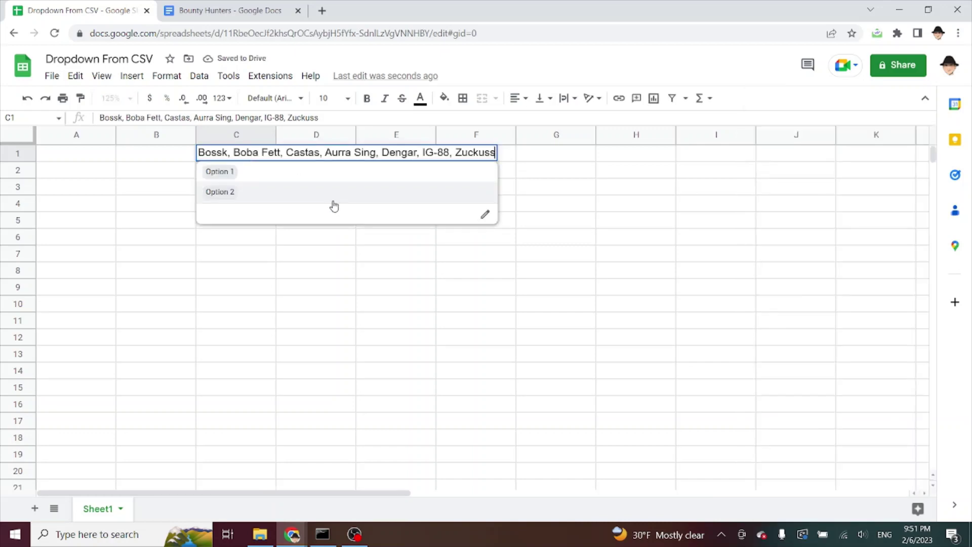
{"action": "key", "text": "Escape"}
{"action": "key", "text": "ctrl+z"}
{"action": "left_click", "coordinate": [103, 156]}
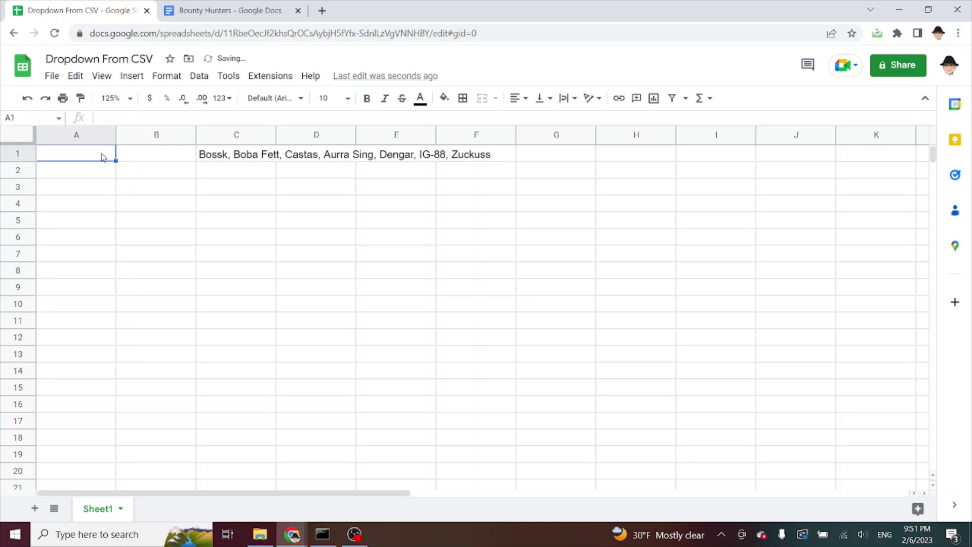
Add a dropdown-from-a-range rule to A1 with C1 as the source range
{"action": "left_click", "coordinate": [199, 76]}
{"action": "left_click", "coordinate": [246, 332]}
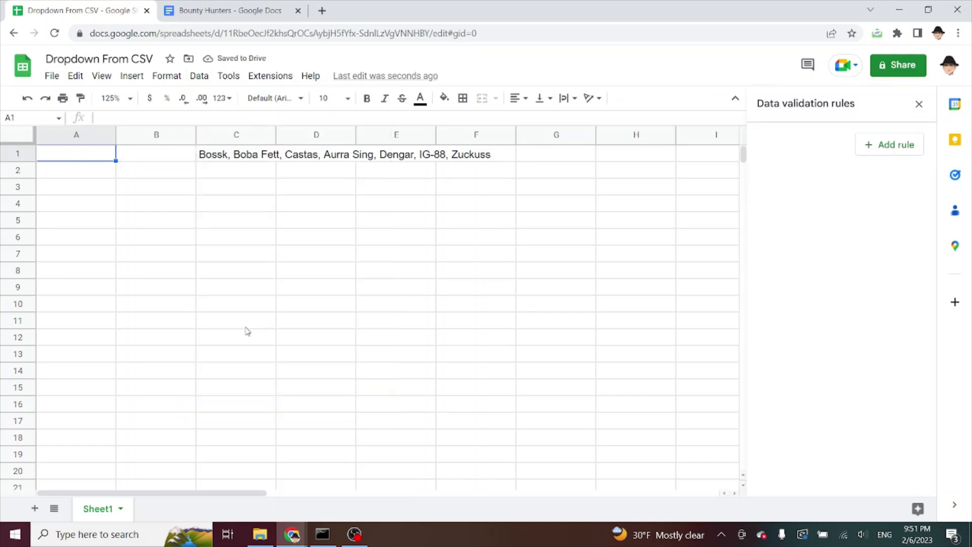
{"action": "left_click", "coordinate": [887, 147]}
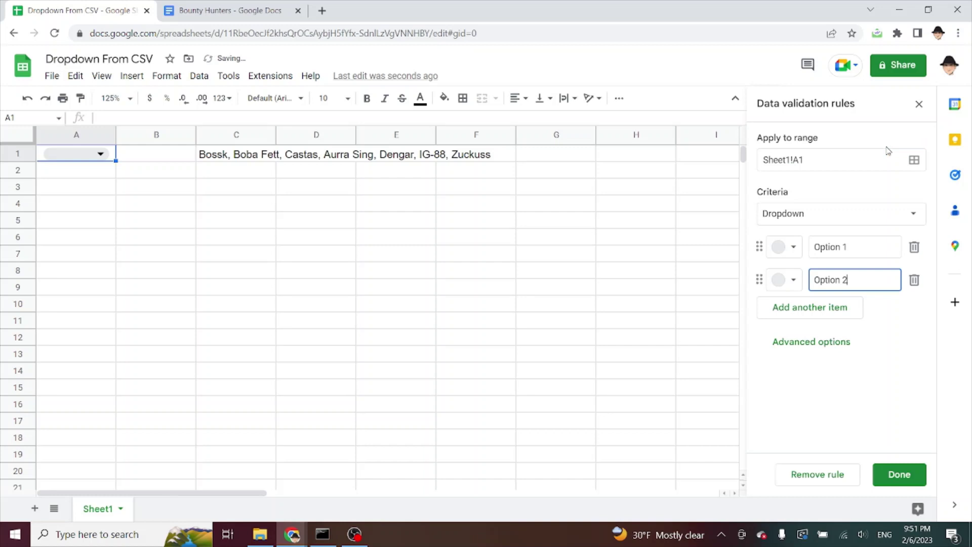
{"action": "left_click", "coordinate": [866, 226]}
{"action": "left_click", "coordinate": [867, 232]}
{"action": "left_click", "coordinate": [844, 242]}
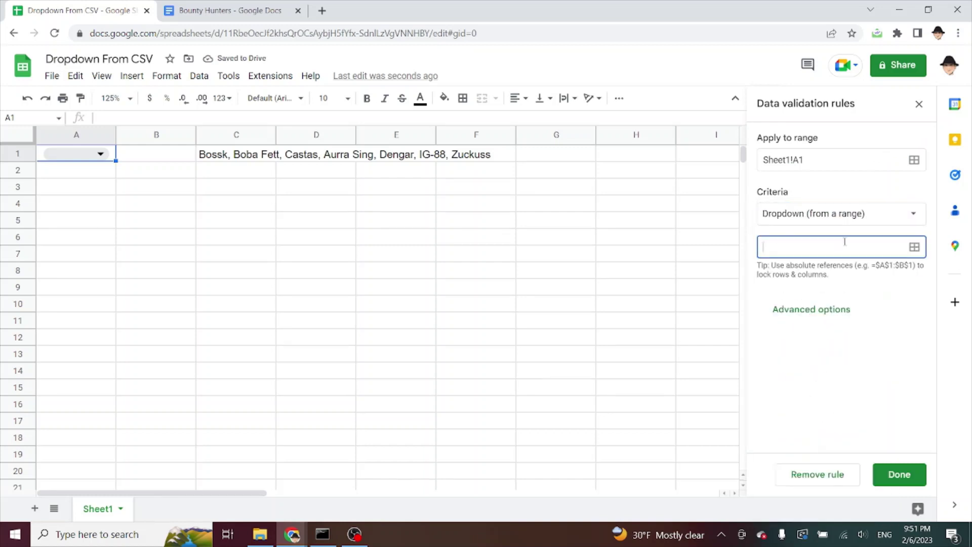
{"action": "type", "text": "C1"}
{"action": "left_click", "coordinate": [841, 403]}
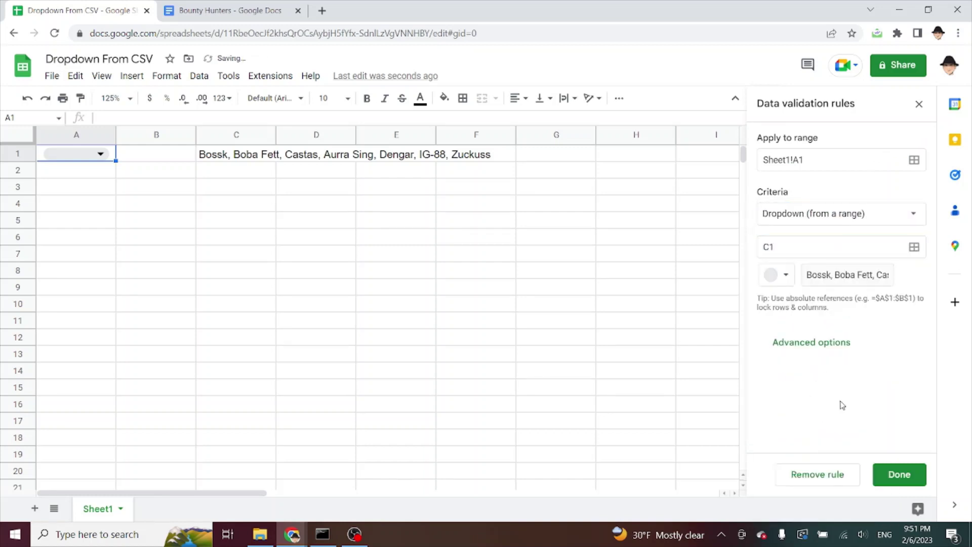
{"action": "left_click", "coordinate": [914, 484]}
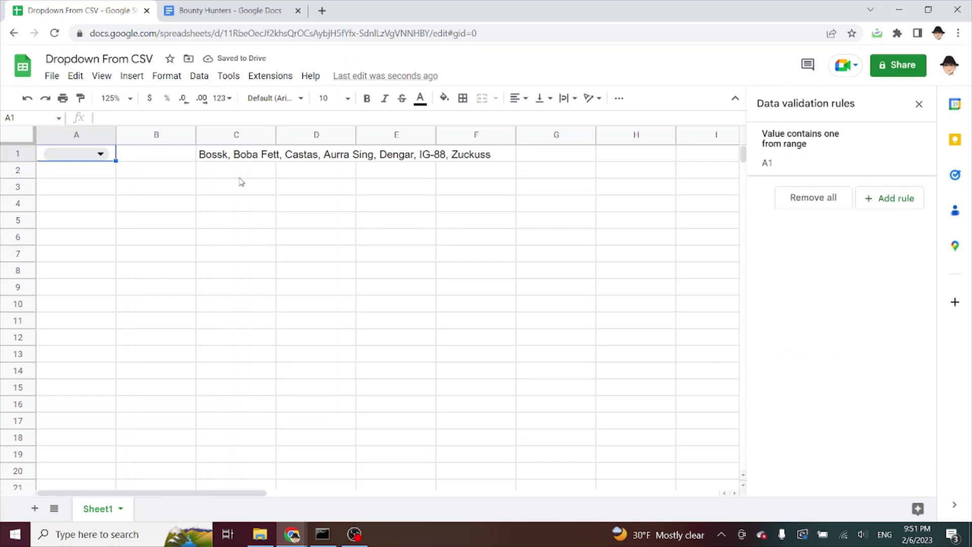
Check A1's dropdown, try the arrow, plain text and chip styles, then remove the rule
{"action": "left_click", "coordinate": [104, 153]}
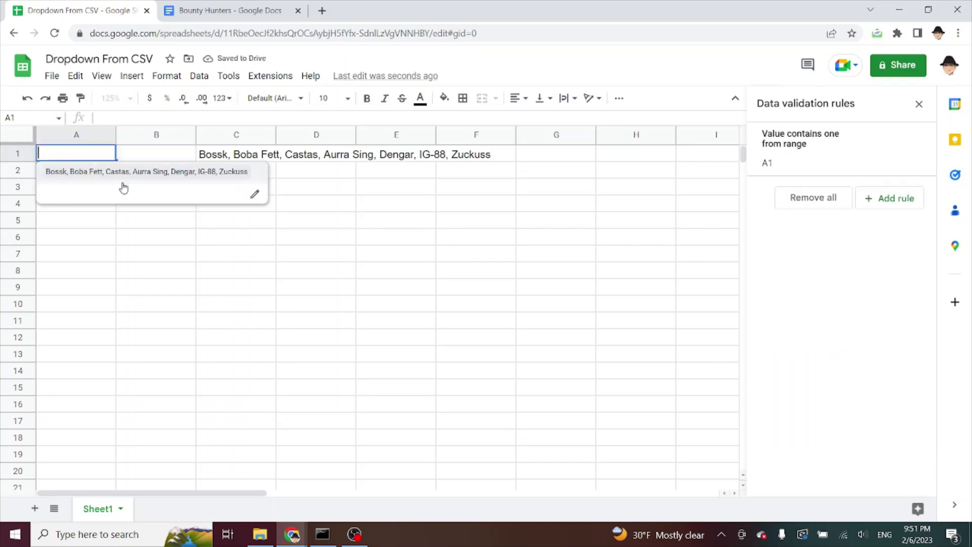
{"action": "left_click", "coordinate": [254, 194]}
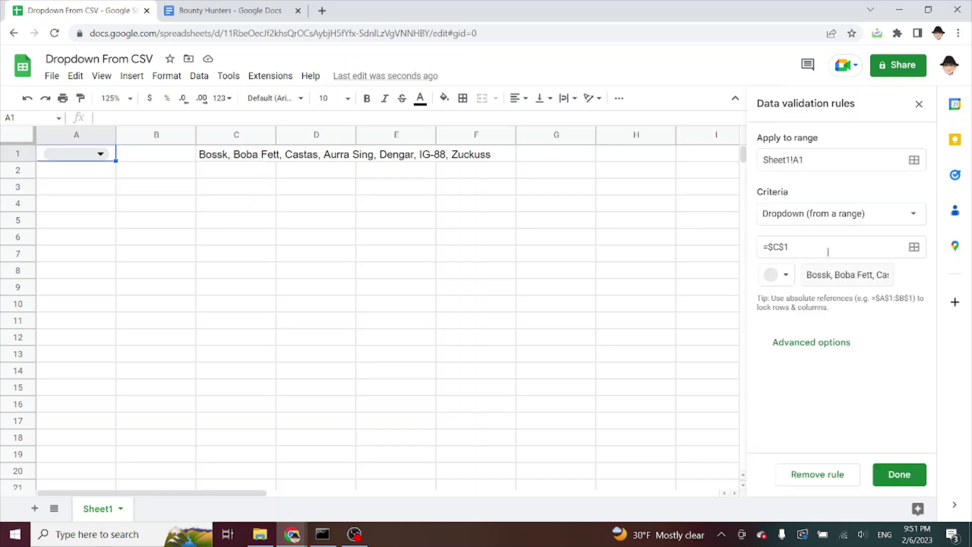
{"action": "left_click", "coordinate": [804, 342]}
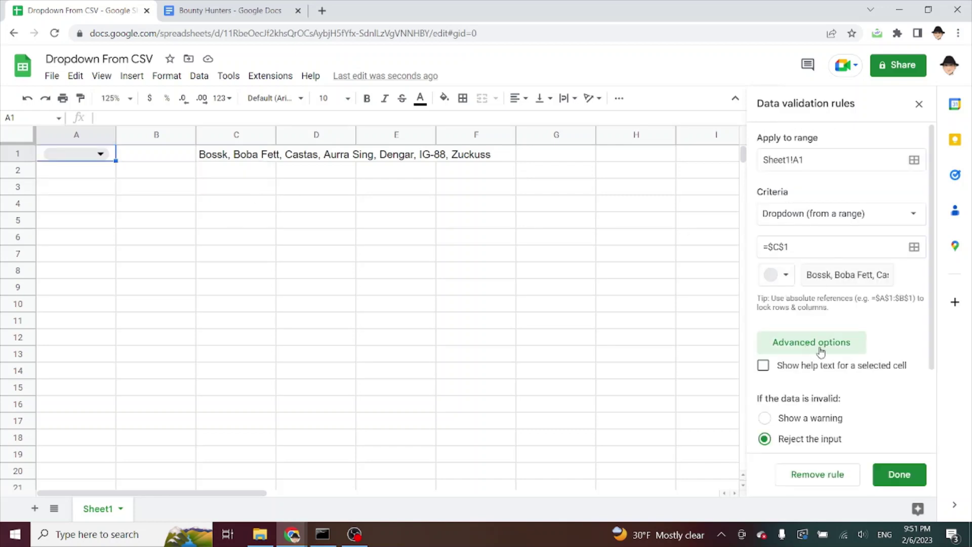
{"action": "scroll", "coordinate": [825, 348], "scroll_direction": "down", "scroll_amount": 2}
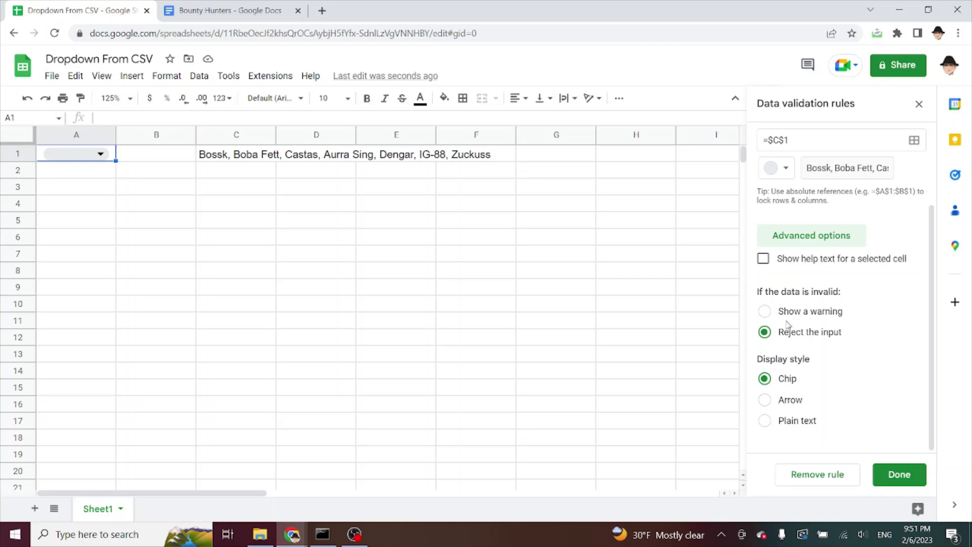
{"action": "left_click", "coordinate": [790, 399]}
{"action": "left_click", "coordinate": [792, 424]}
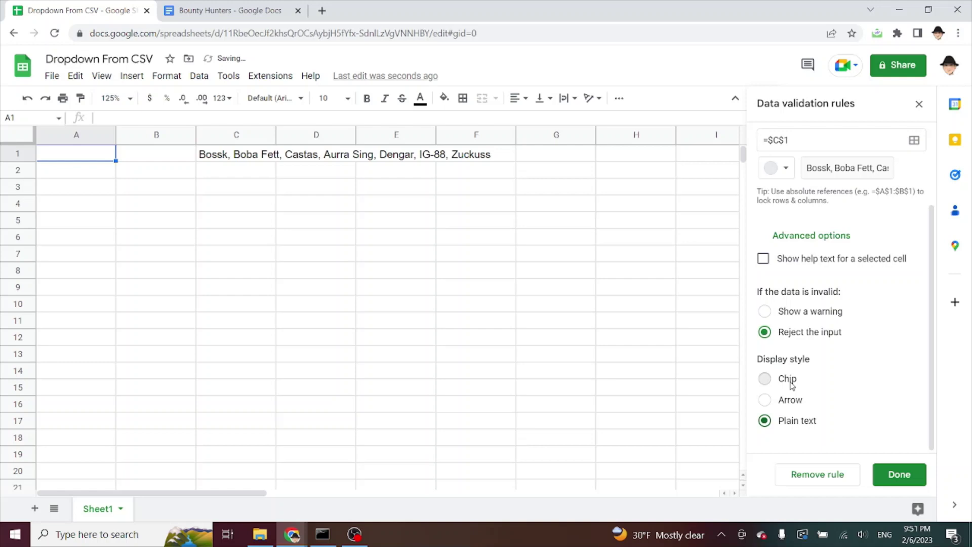
{"action": "left_click", "coordinate": [792, 383]}
{"action": "scroll", "coordinate": [836, 376], "scroll_direction": "up", "scroll_amount": 2}
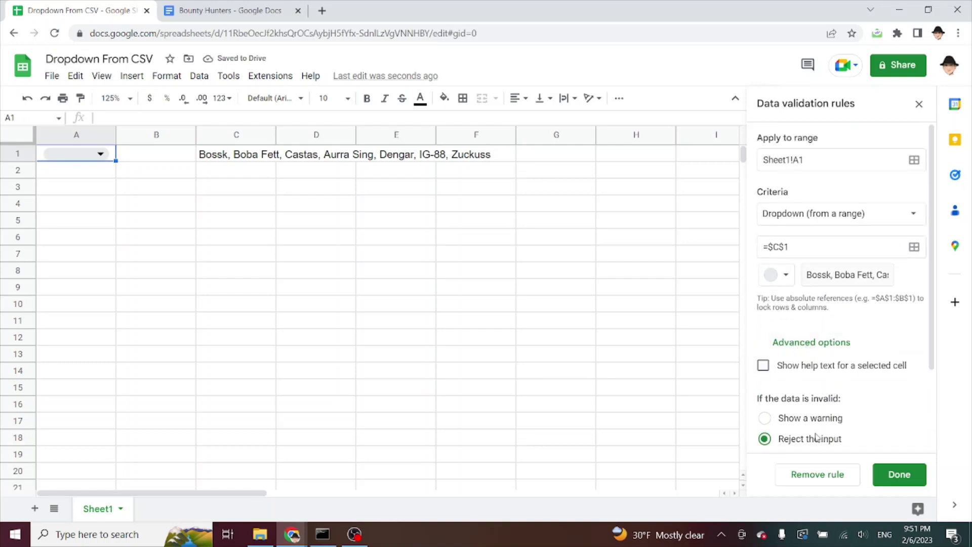
{"action": "left_click", "coordinate": [816, 472]}
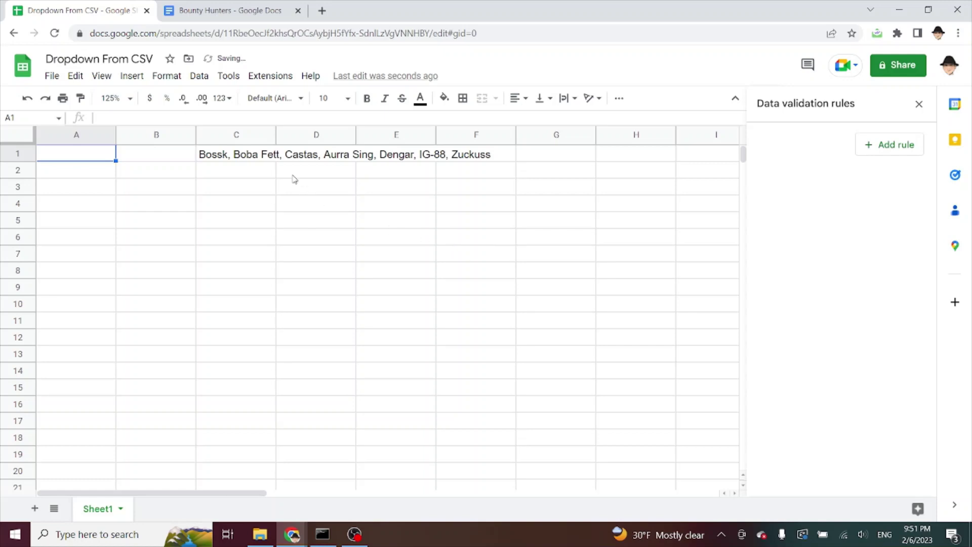
Enter =SPLIT(C1,", ",0) in D1 to spread the names across row 1
{"action": "left_click", "coordinate": [288, 160]}
{"action": "key", "text": "Left"}
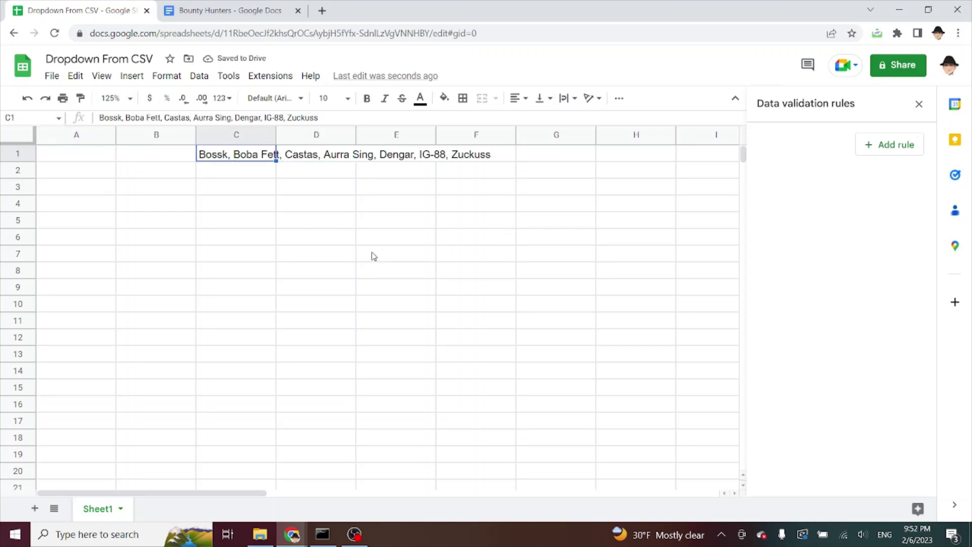
{"action": "key", "text": "Right"}
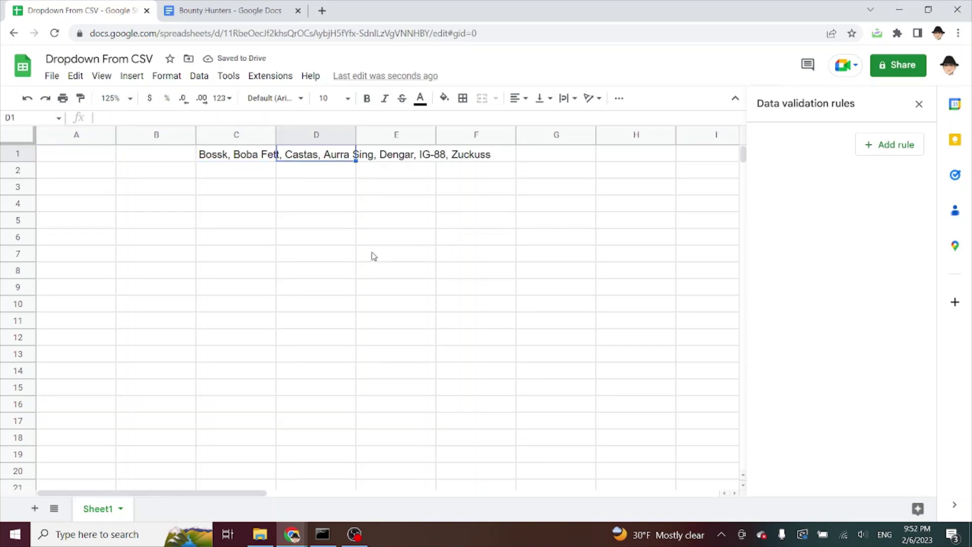
{"action": "type", "text": "="}
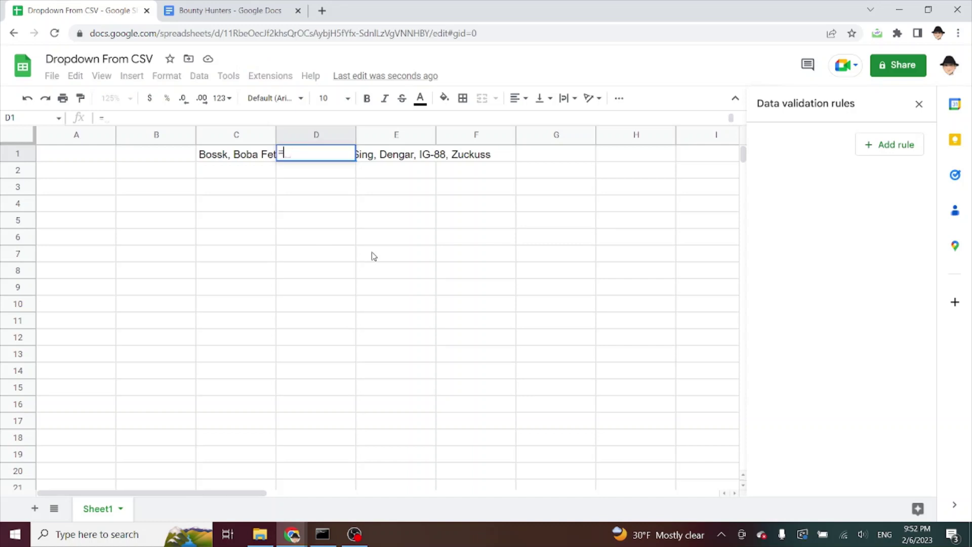
{"action": "type", "text": "split("}
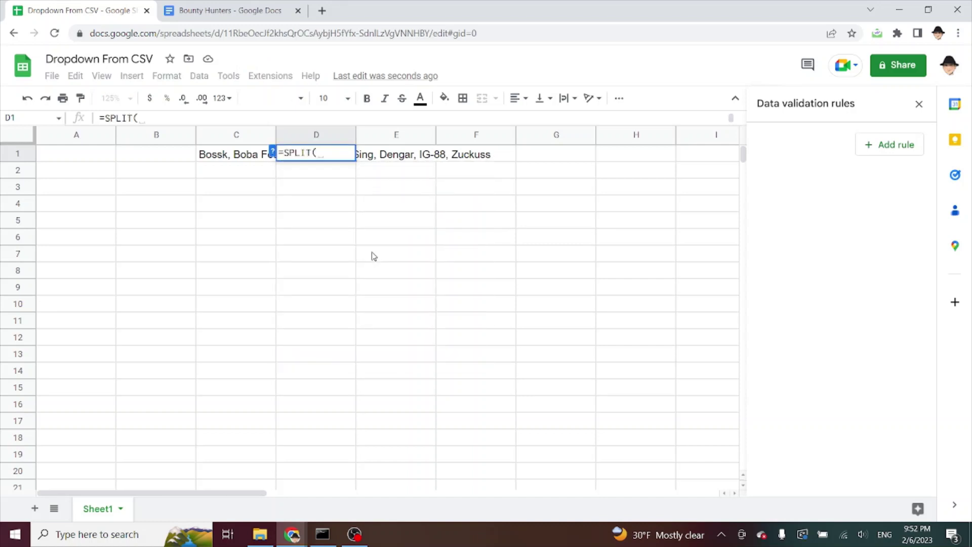
{"action": "left_click", "coordinate": [272, 153]}
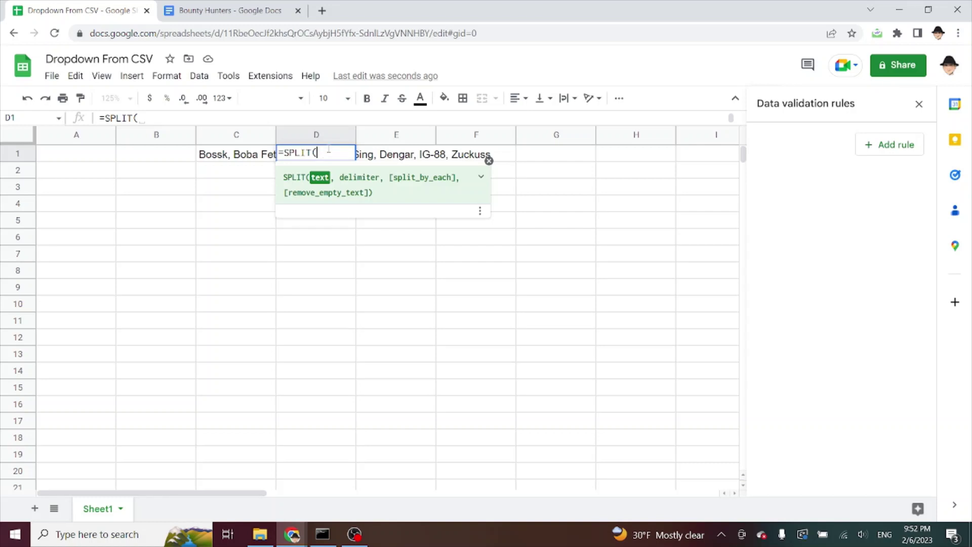
{"action": "type", "text": "C1"}
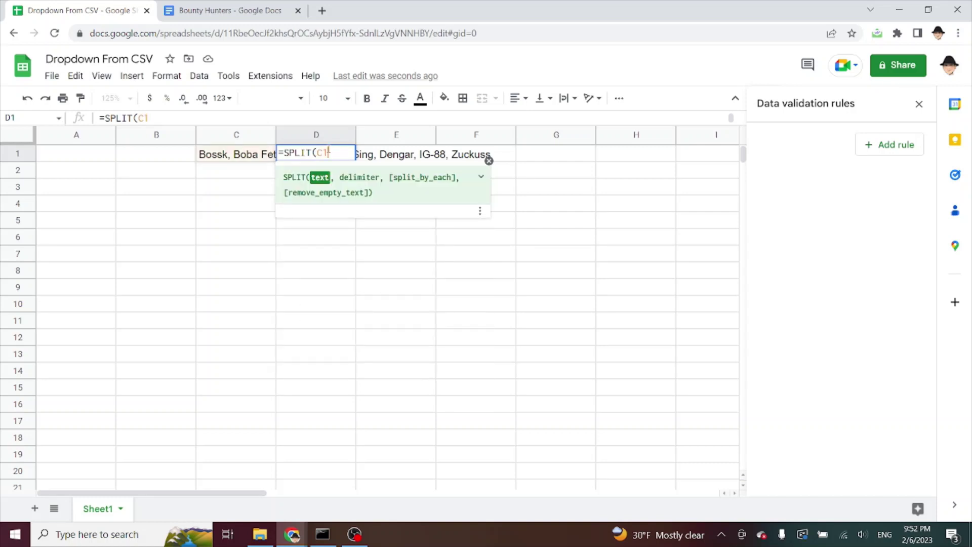
{"action": "type", "text": ","}
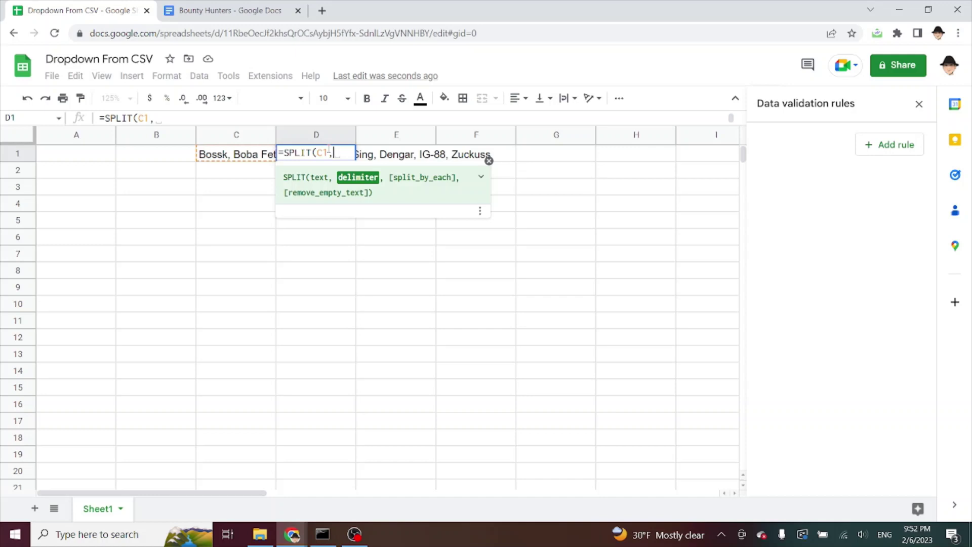
{"action": "type", "text": "\""}
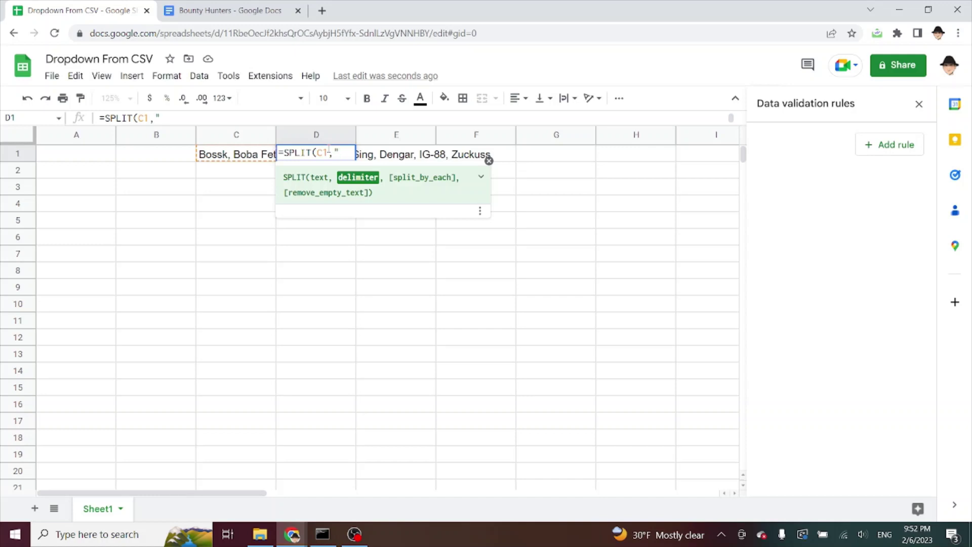
{"action": "type", "text": ", \",fasle"}
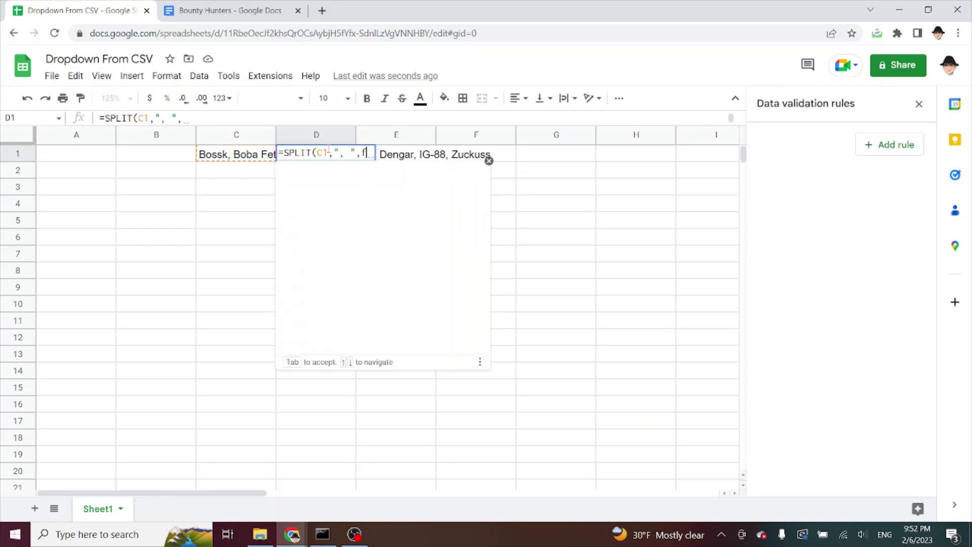
{"action": "key", "text": "BackSpace"}
{"action": "key", "text": "BackSpace"}
{"action": "key", "text": "BackSpace"}
{"action": "type", "text": "lse"}
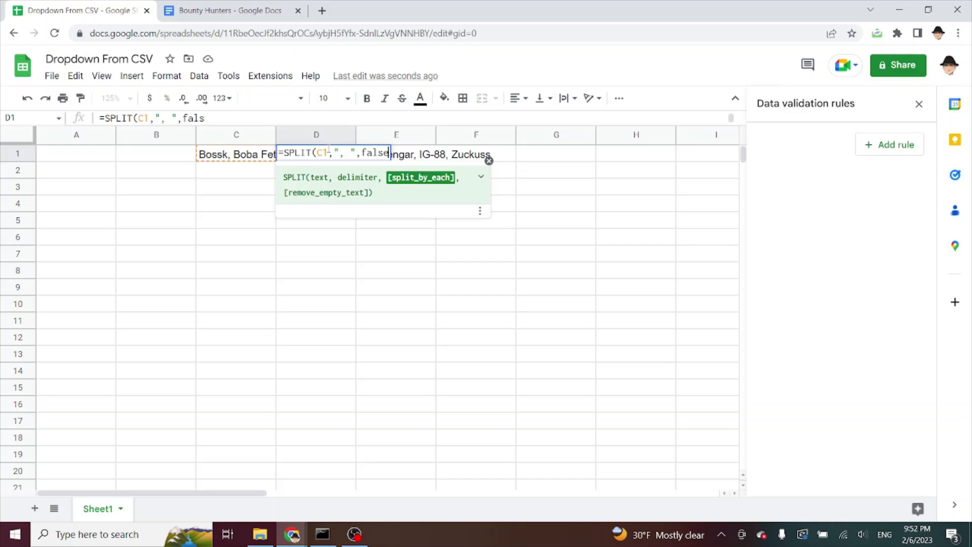
{"action": "key", "text": "BackSpace"}
{"action": "key", "text": "BackSpace"}
{"action": "key", "text": "BackSpace"}
{"action": "key", "text": "BackSpace"}
{"action": "key", "text": "BackSpace"}
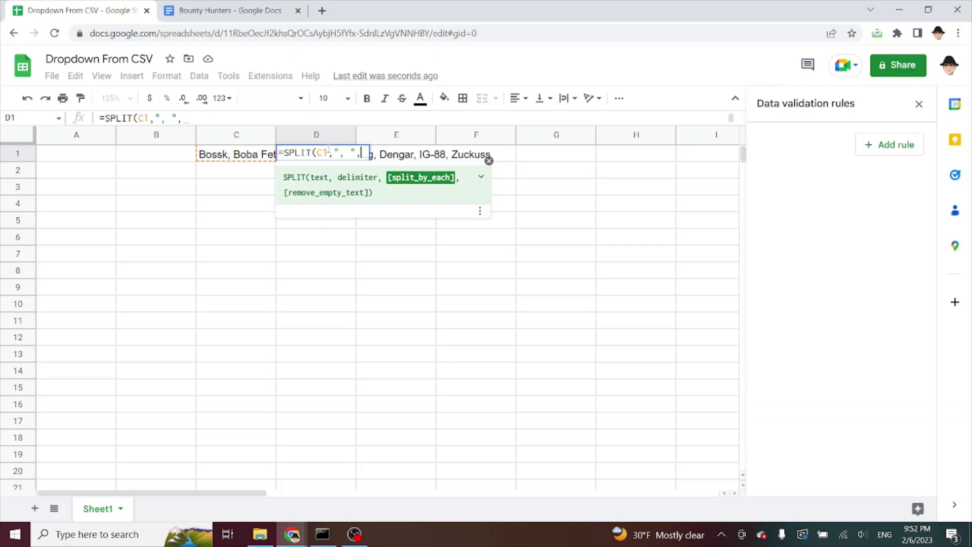
{"action": "type", "text": "0"}
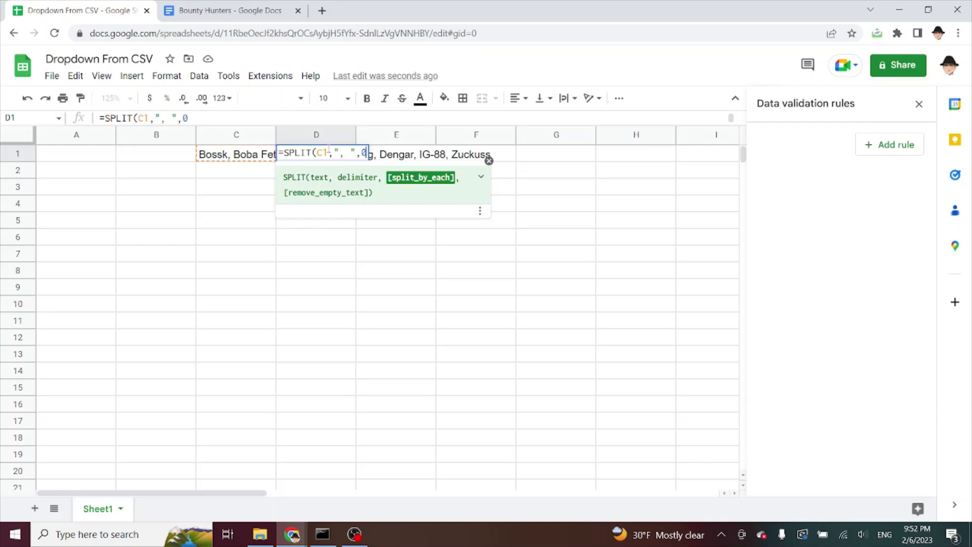
{"action": "type", "text": ")"}
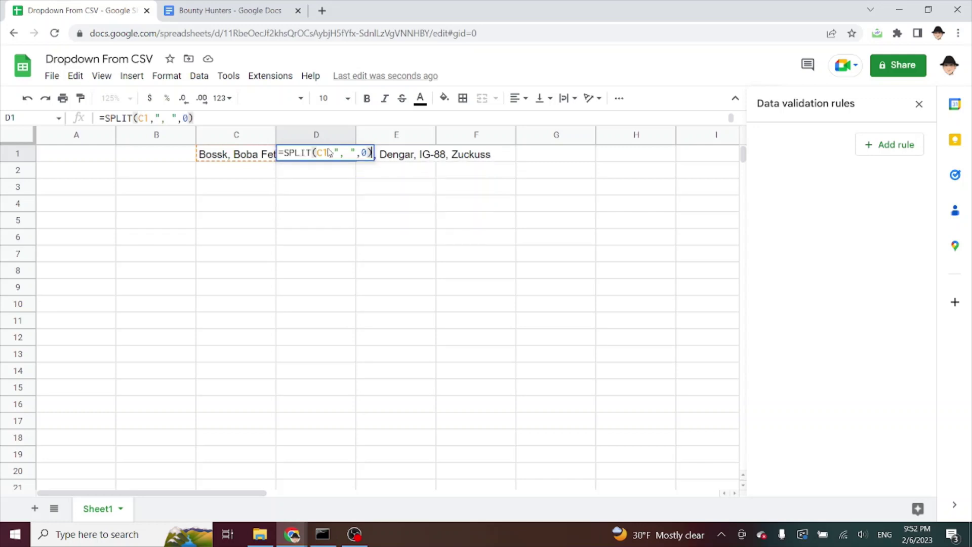
{"action": "key", "text": "Return"}
Test TRUE as the split_by_each argument, inspect the split pieces, then revert to 0
{"action": "left_click", "coordinate": [330, 153]}
{"action": "key", "text": "Right"}
{"action": "key", "text": "Right"}
{"action": "key", "text": "Right"}
{"action": "key", "text": "Right"}
{"action": "key", "text": "Right"}
{"action": "key", "text": "Right"}
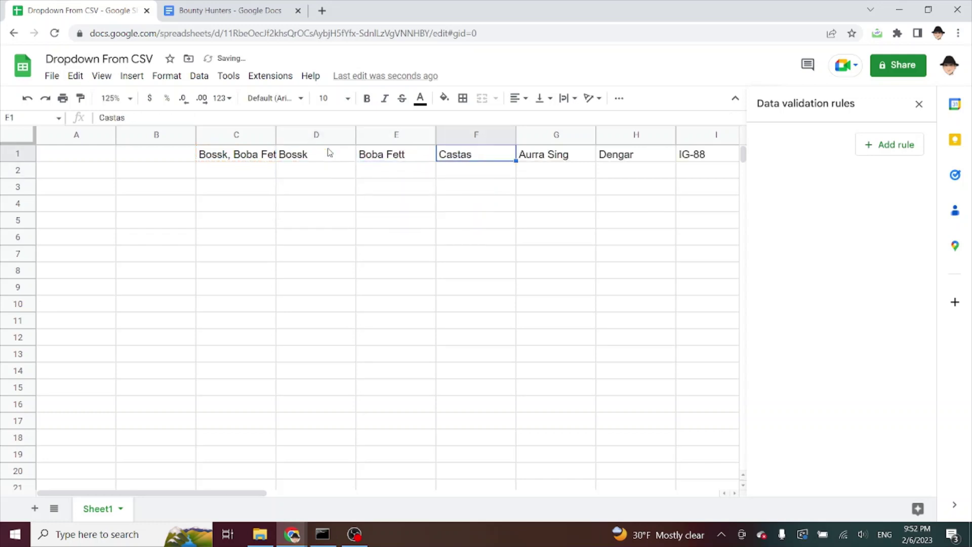
{"action": "key", "text": "ctrl+Left"}
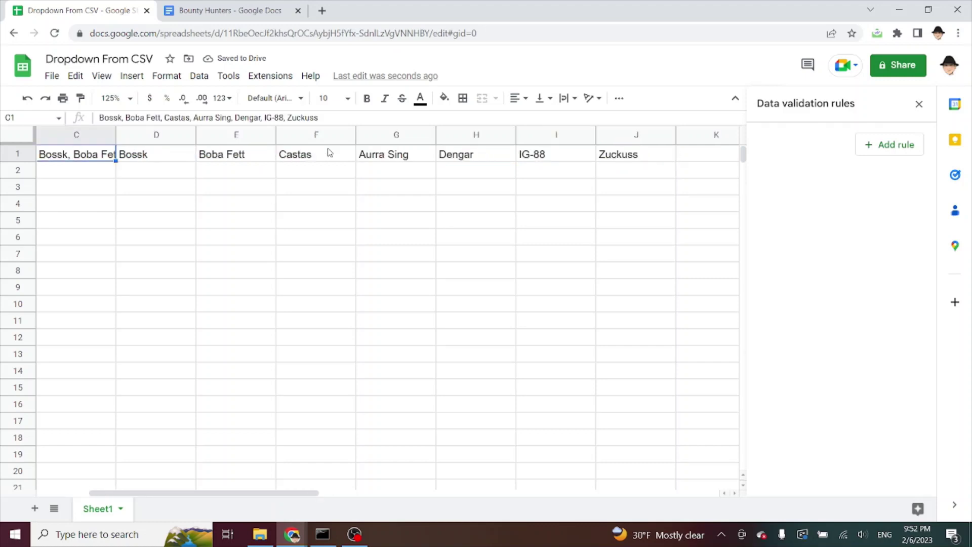
{"action": "key", "text": "Right"}
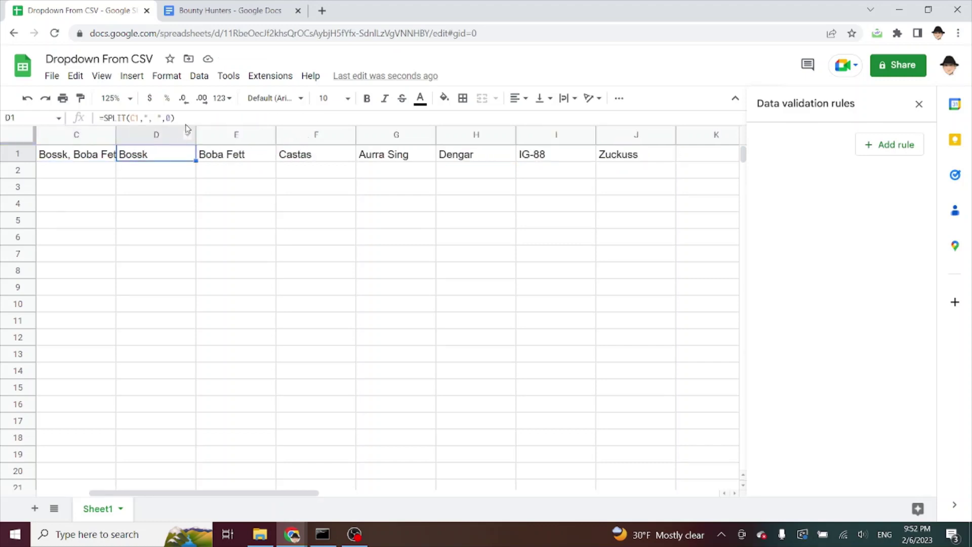
{"action": "left_click", "coordinate": [182, 119]}
{"action": "key", "text": "Left"}
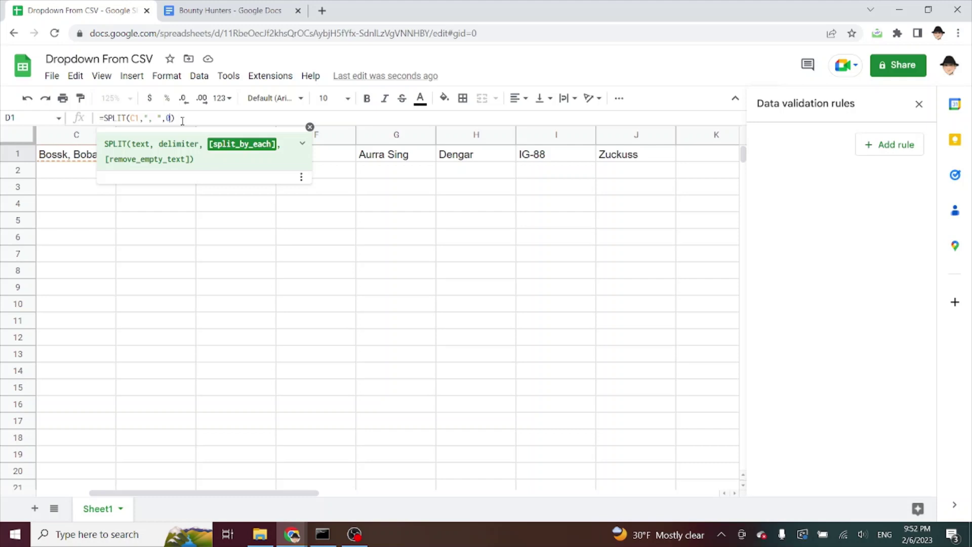
{"action": "key", "text": "BackSpace"}
{"action": "type", "text": "true"}
{"action": "key", "text": "Return"}
{"action": "key", "text": "Up"}
{"action": "key", "text": "Right"}
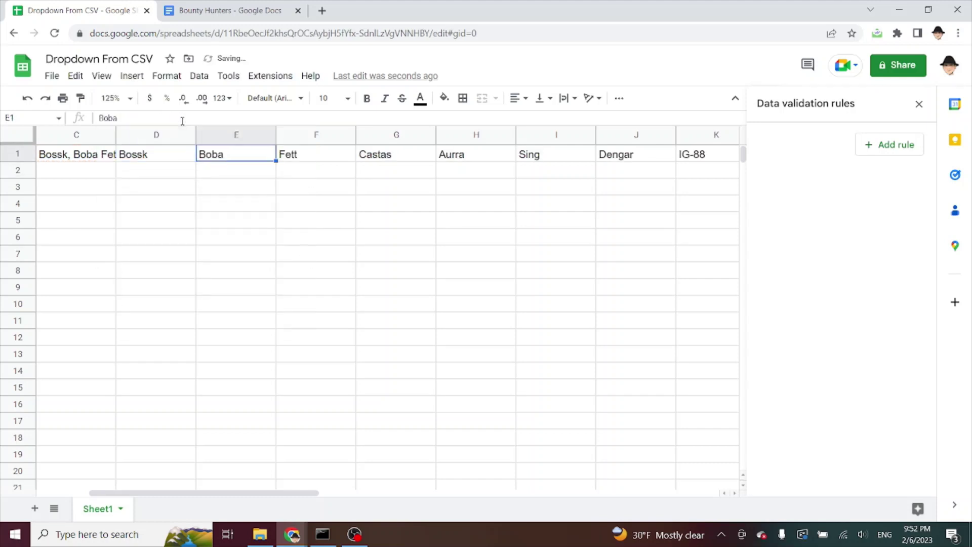
{"action": "key", "text": "Right"}
{"action": "key", "text": "Right"}
{"action": "key", "text": "Right"}
{"action": "key", "text": "Right"}
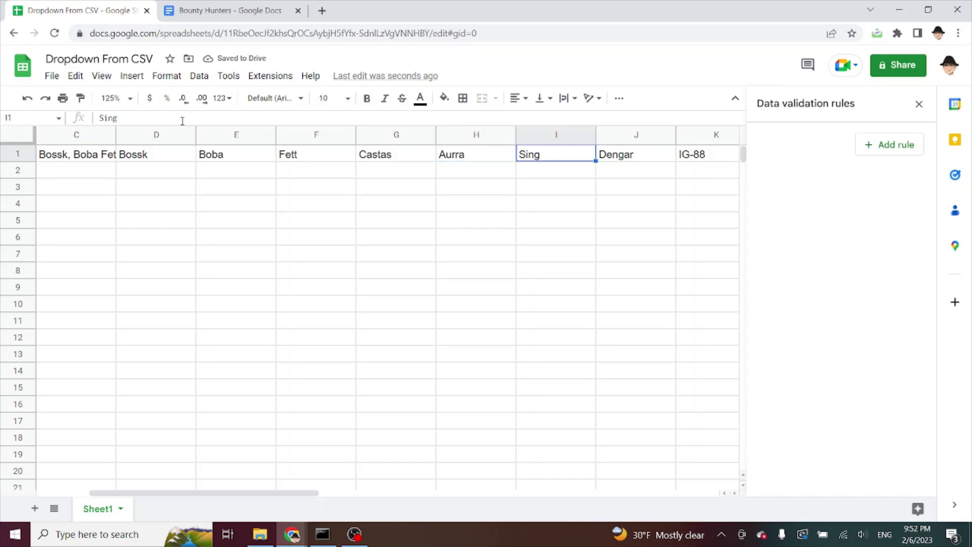
{"action": "key", "text": "Left"}
{"action": "key", "text": "Left"}
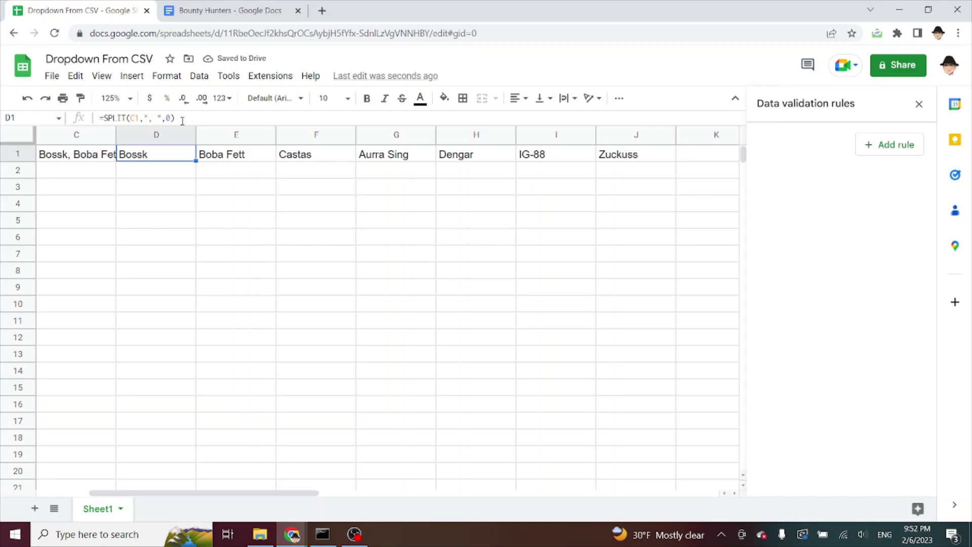
{"action": "left_click", "coordinate": [182, 120]}
{"action": "key", "text": "Home"}
{"action": "key", "text": "Right"}
{"action": "type", "text": "TRANSPOE"}
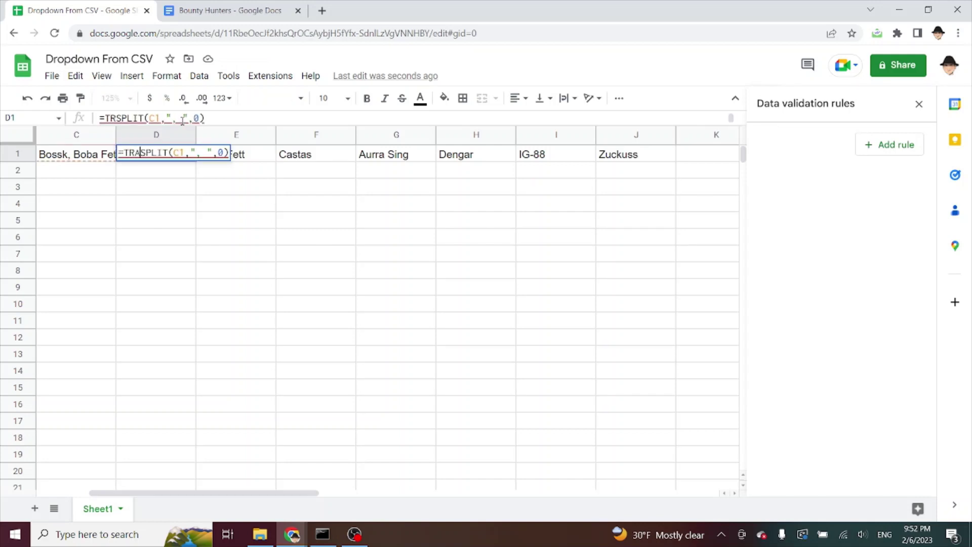
{"action": "key", "text": "BackSpace"}
{"action": "type", "text": "SE("}
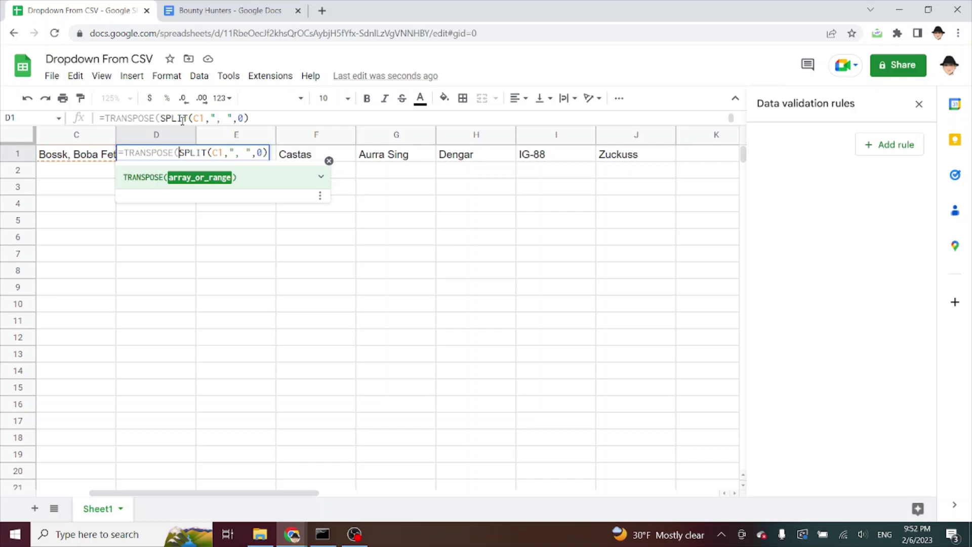
{"action": "key", "text": "End"}
{"action": "type", "text": ")"}
{"action": "key", "text": "Return"}
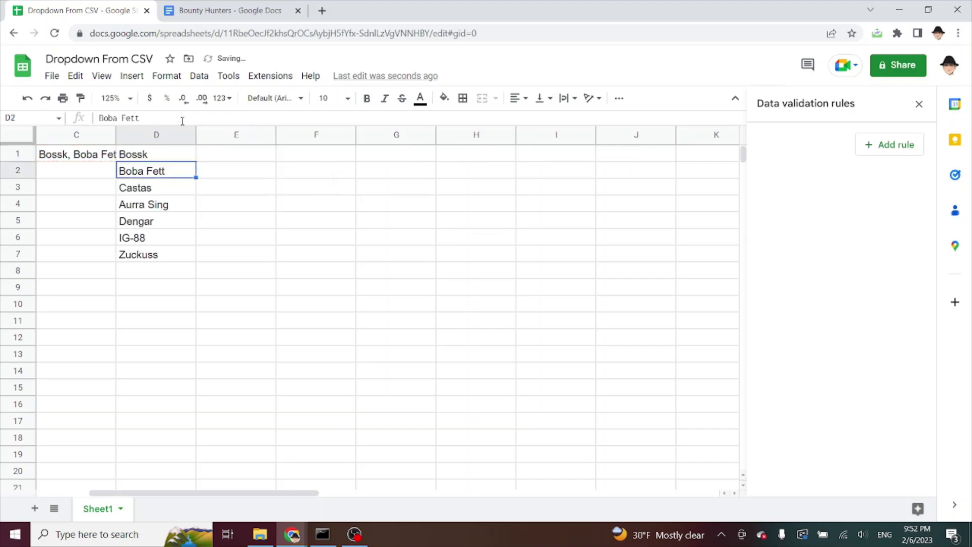
{"action": "key", "text": "Up"}
{"action": "key", "text": "ctrl+Home"}
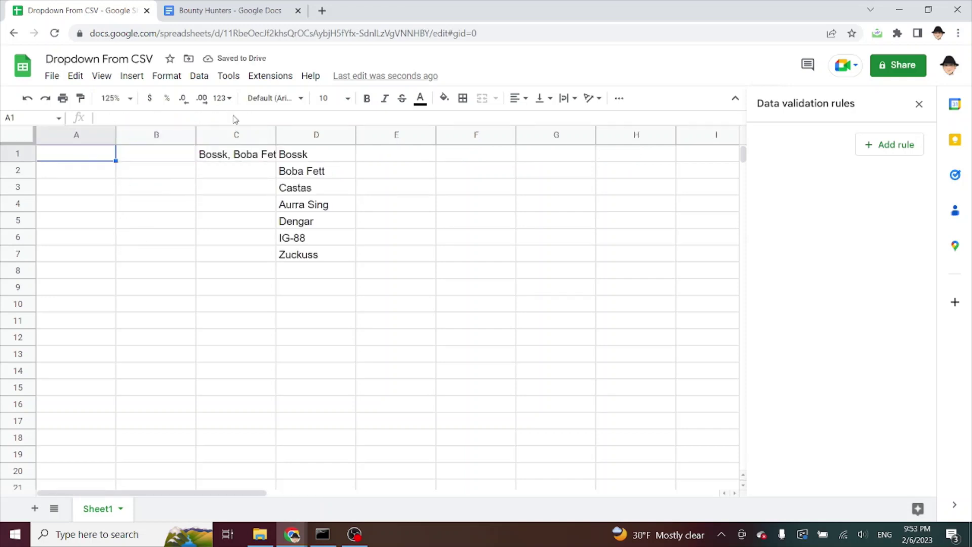
{"action": "left_click_drag", "start_coordinate": [287, 153], "coordinate": [297, 253]}
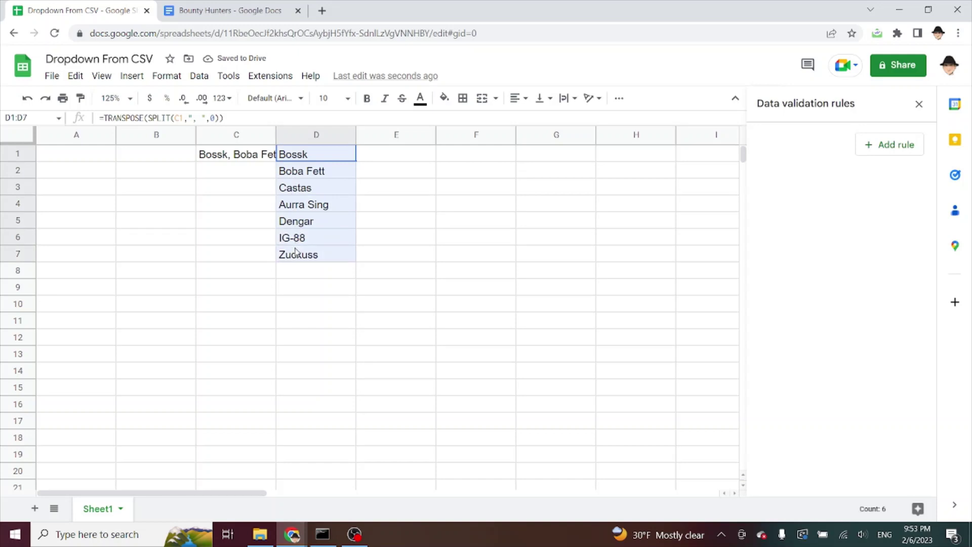
Give A1 a dropdown from range D1:D7 and check its seven name choices
{"action": "left_click", "coordinate": [98, 164]}
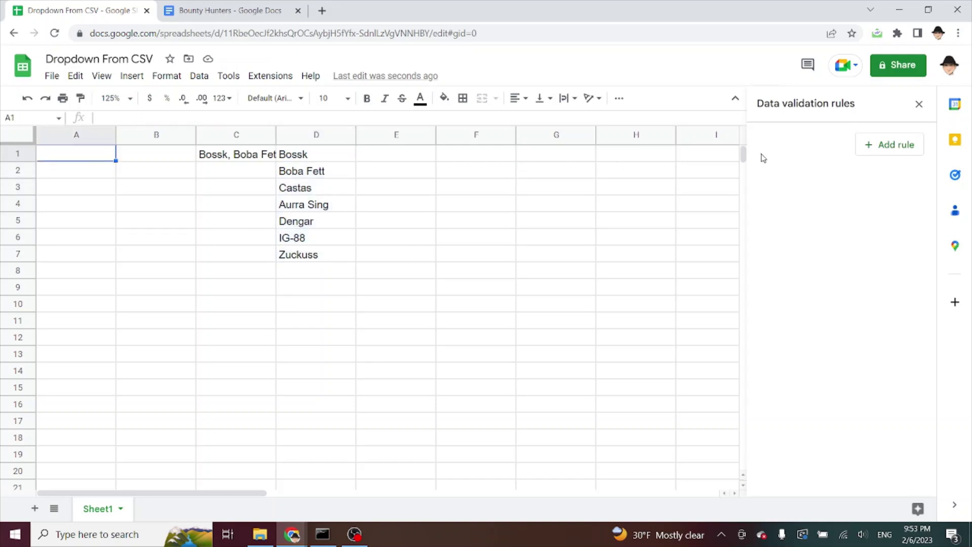
{"action": "left_click", "coordinate": [878, 145]}
{"action": "left_click", "coordinate": [865, 212]}
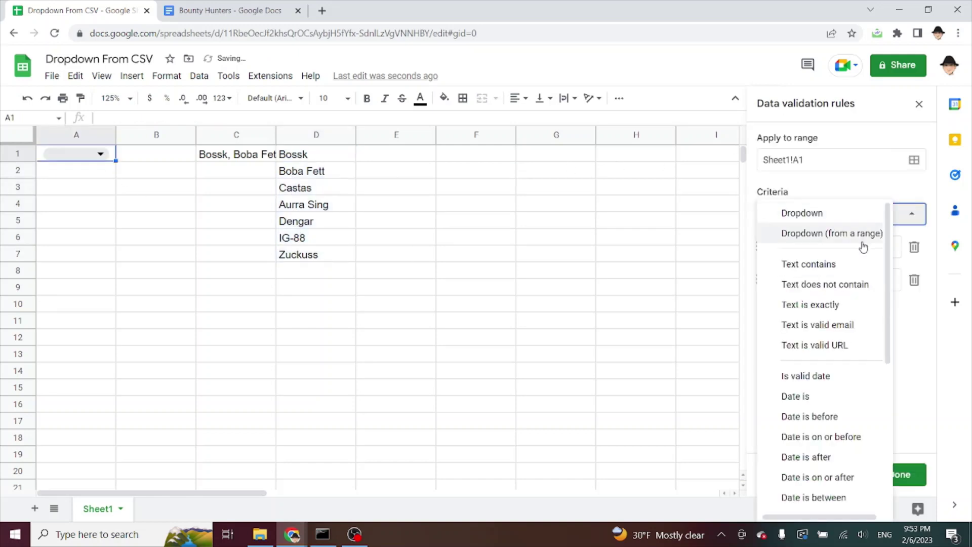
{"action": "left_click", "coordinate": [831, 233]}
{"action": "left_click", "coordinate": [882, 245]}
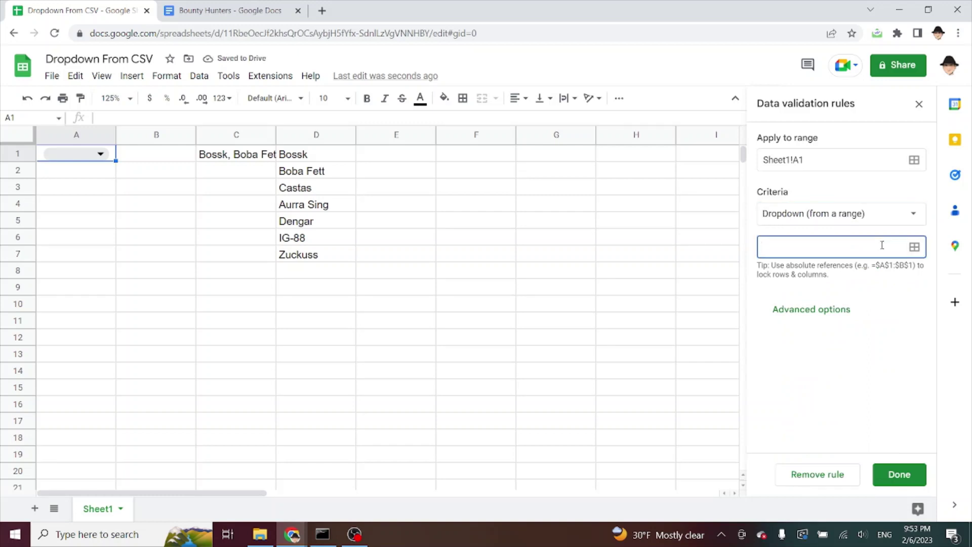
{"action": "type", "text": "D1:D7"}
{"action": "left_click", "coordinate": [892, 481]}
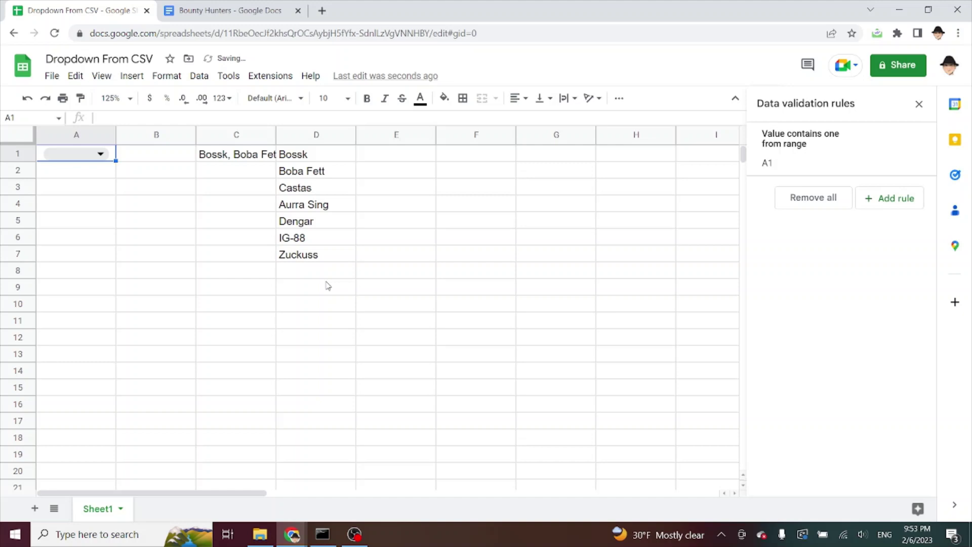
{"action": "left_click", "coordinate": [103, 154]}
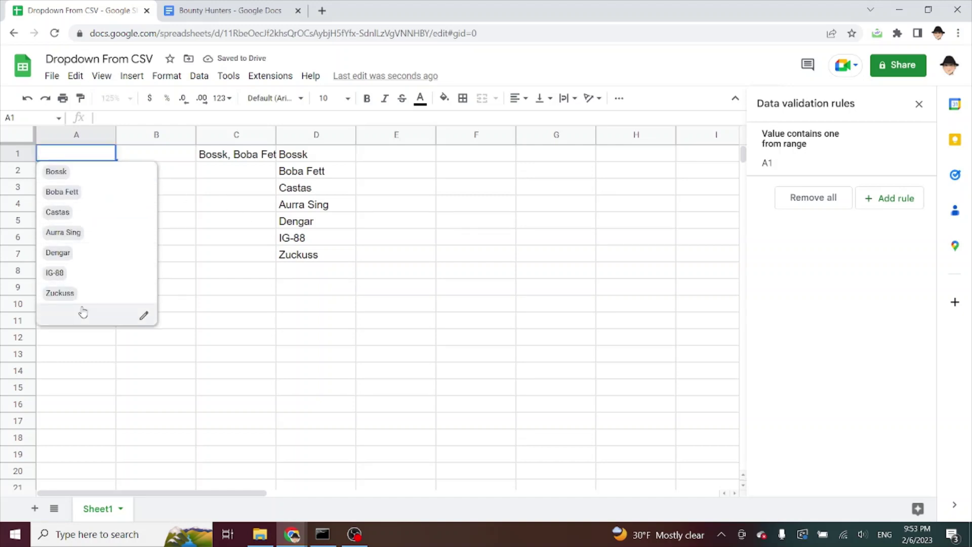
{"action": "left_click", "coordinate": [820, 157]}
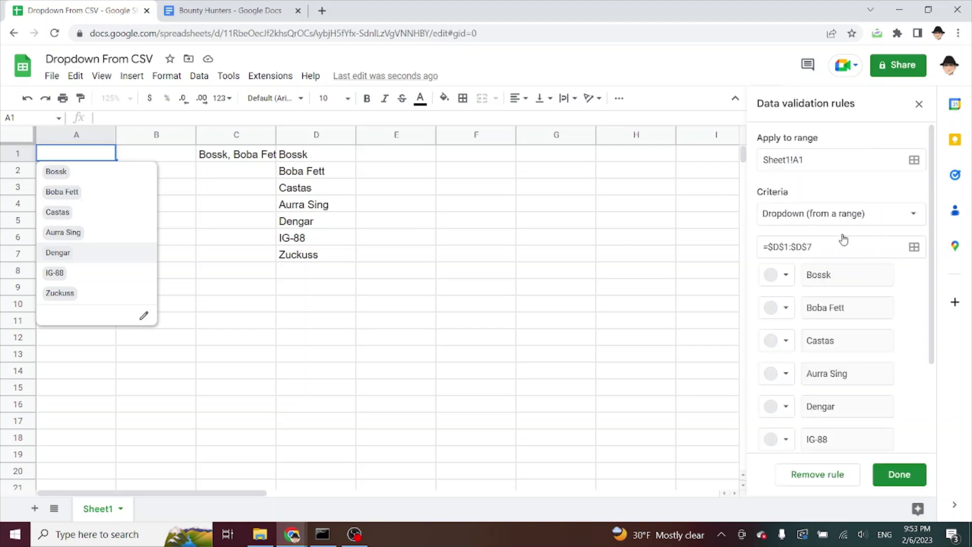
{"action": "scroll", "coordinate": [836, 250], "scroll_direction": "down", "scroll_amount": 3}
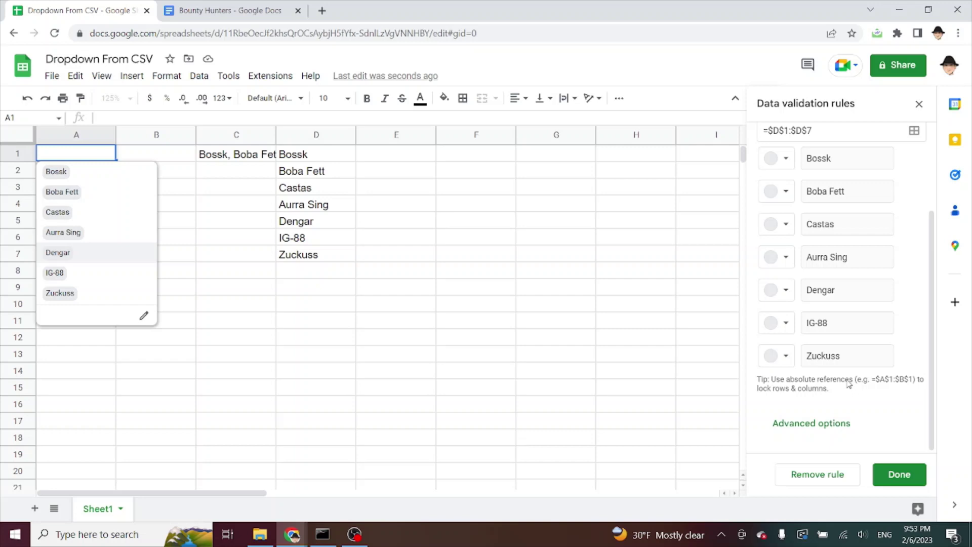
Copy D1:D7 and paste it back as values only, replacing the formula
{"action": "left_click", "coordinate": [332, 160]}
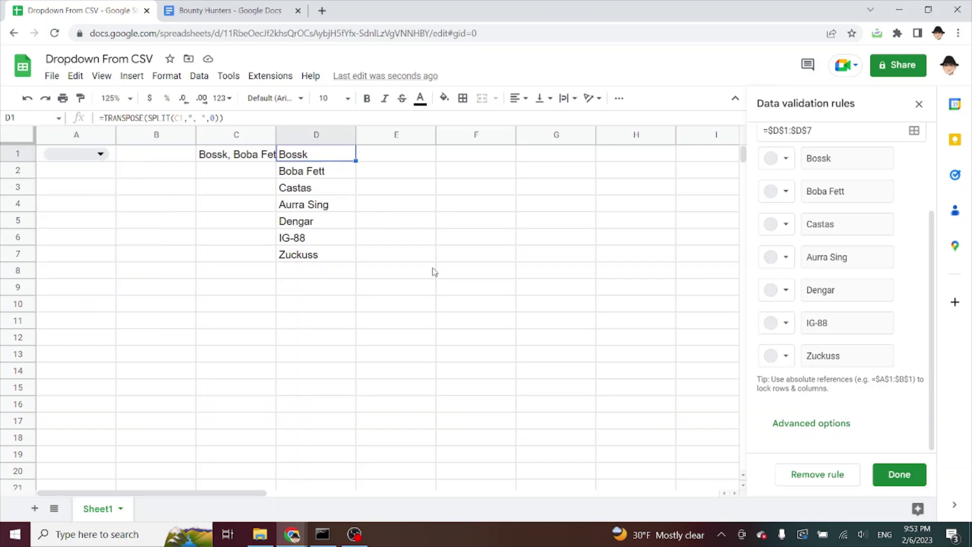
{"action": "key", "text": "ctrl+shift+Down"}
{"action": "key", "text": "ctrl+c"}
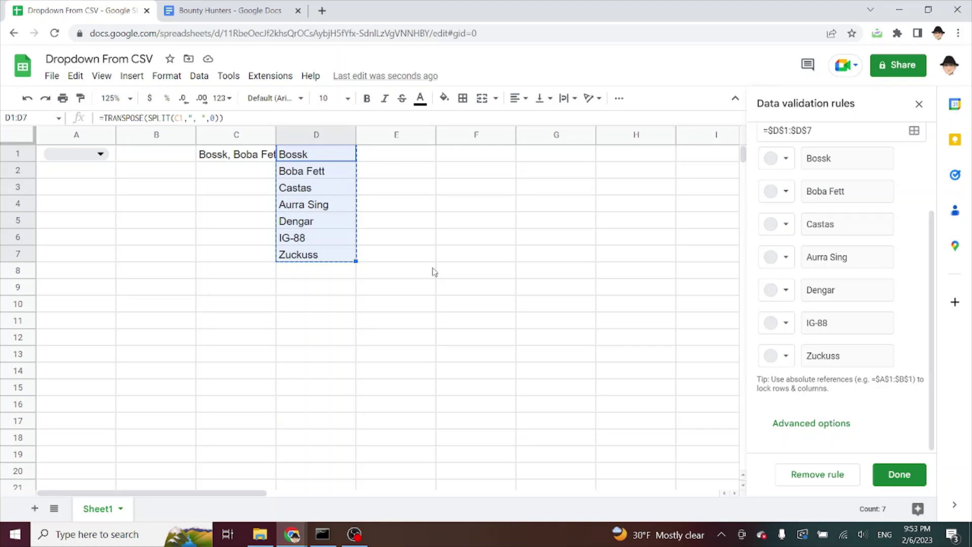
{"action": "right_click", "coordinate": [325, 192]}
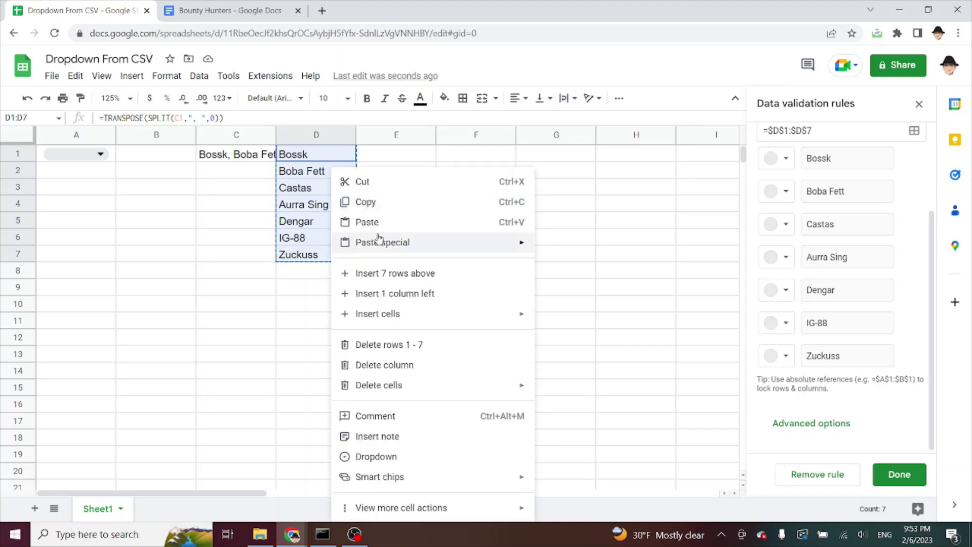
{"action": "left_click", "coordinate": [354, 201]}
{"action": "right_click", "coordinate": [325, 181]}
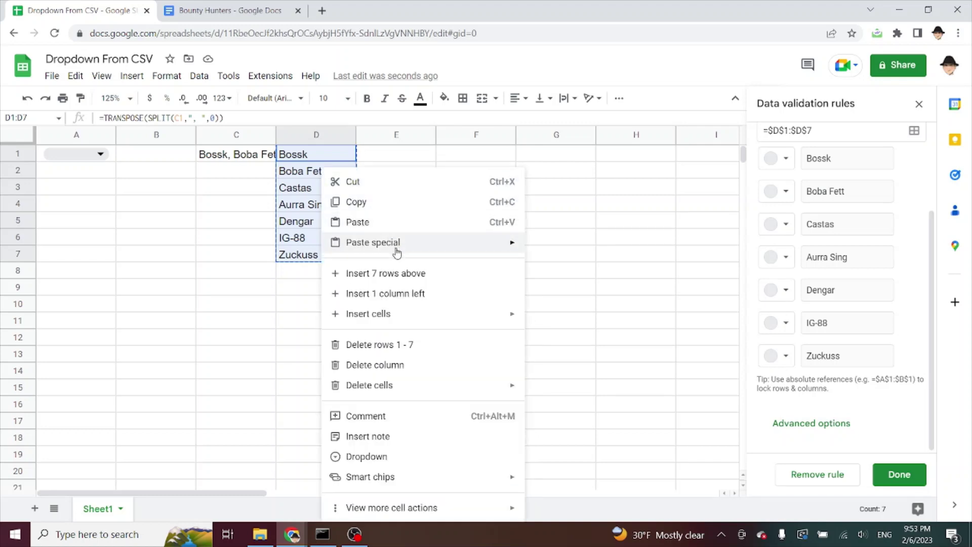
{"action": "mouse_move", "coordinate": [518, 252]}
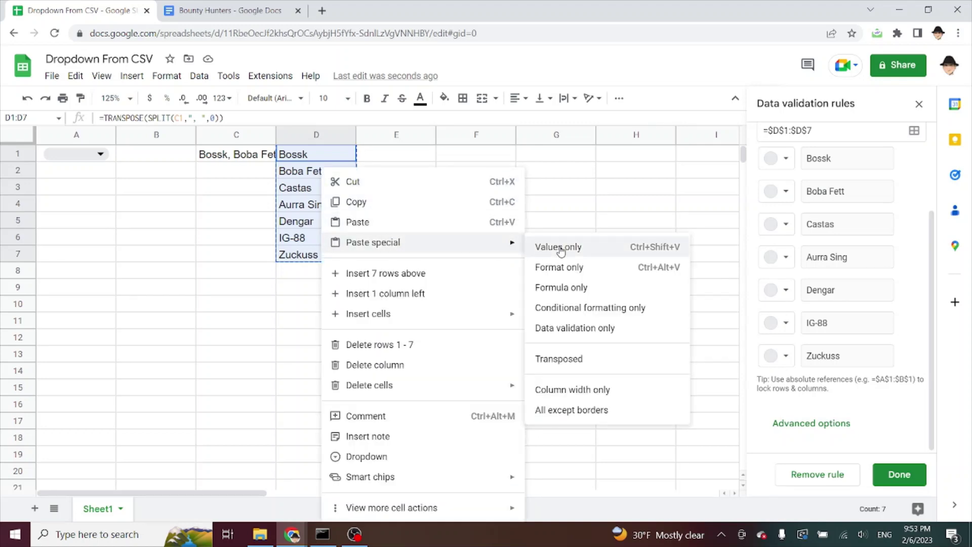
{"action": "left_click", "coordinate": [561, 248]}
{"action": "left_click", "coordinate": [311, 158]}
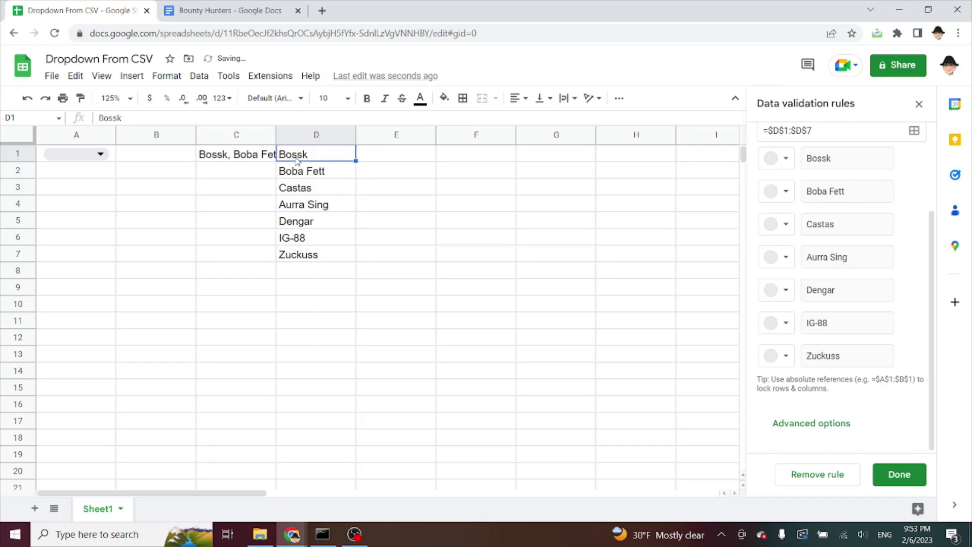
Clear and restore Aurra Sing in D4, save the rule, and review A1's choices
{"action": "left_click", "coordinate": [294, 207]}
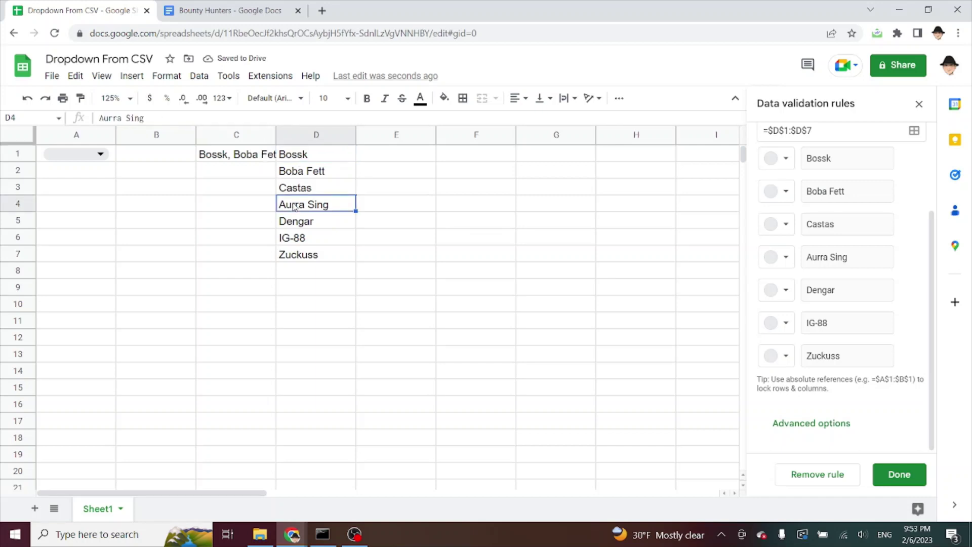
{"action": "key", "text": "Delete"}
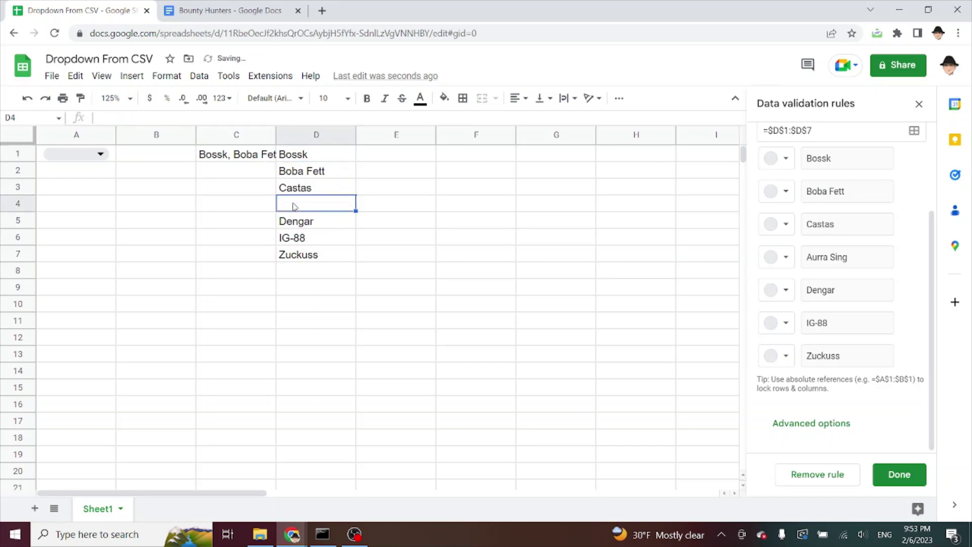
{"action": "key", "text": "ctrl+z"}
{"action": "scroll", "coordinate": [887, 231], "scroll_direction": "up", "scroll_amount": 3}
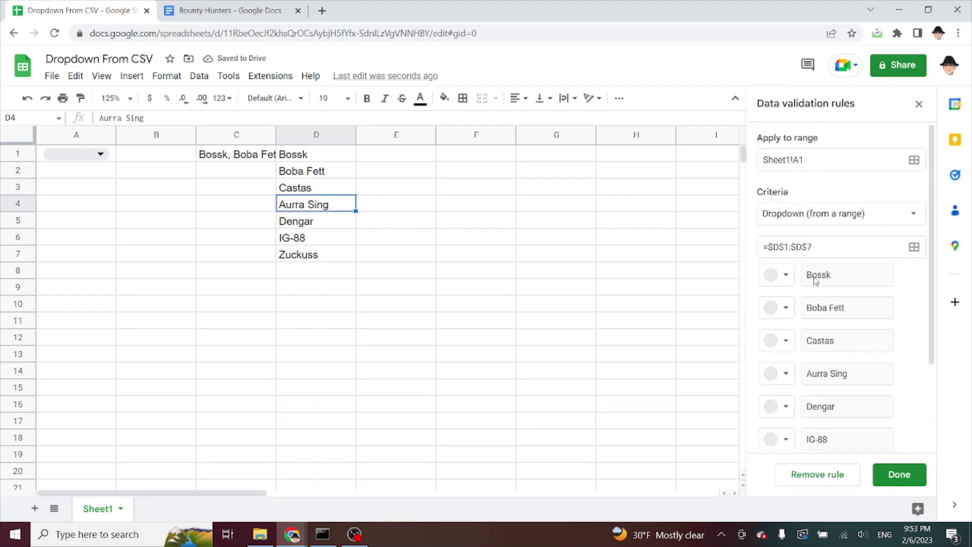
{"action": "left_click", "coordinate": [897, 473]}
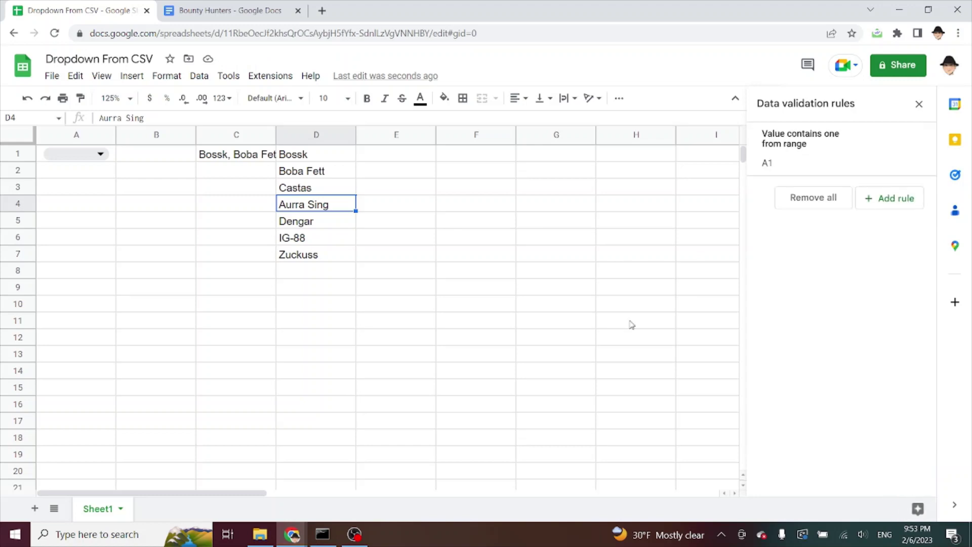
{"action": "left_click", "coordinate": [101, 154]}
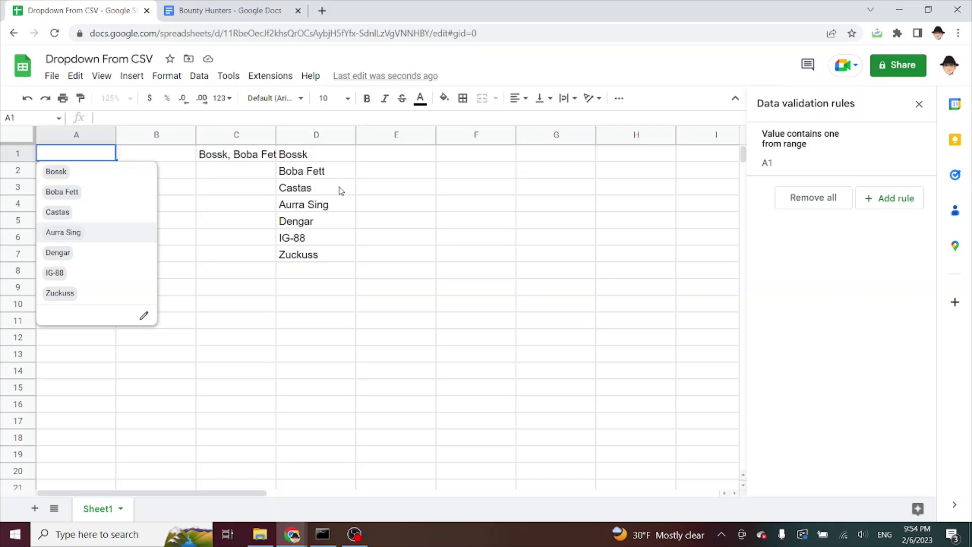
Clear D4 again to see Aurra Sing vanish from A1's dropdown, then restore it
{"action": "left_click", "coordinate": [336, 203]}
{"action": "key", "text": "Delete"}
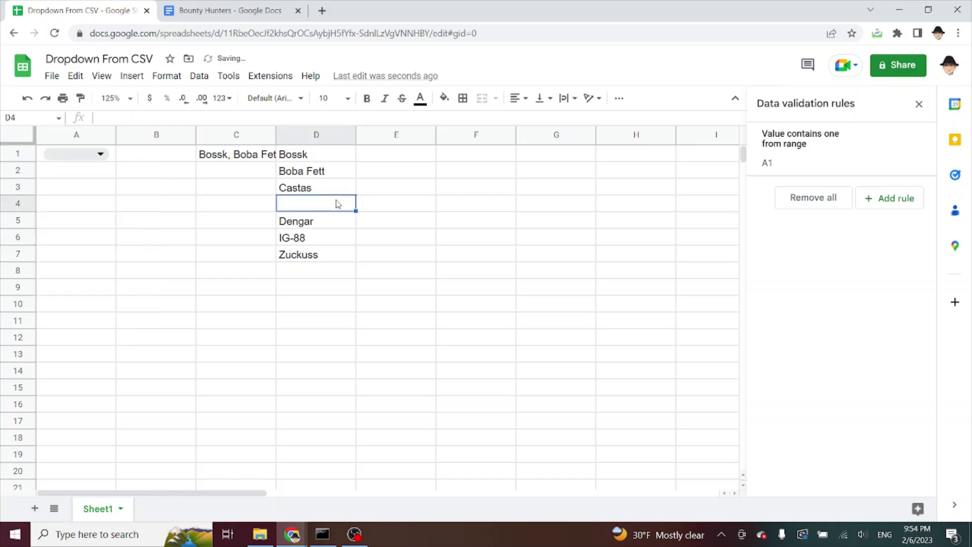
{"action": "left_click", "coordinate": [91, 154]}
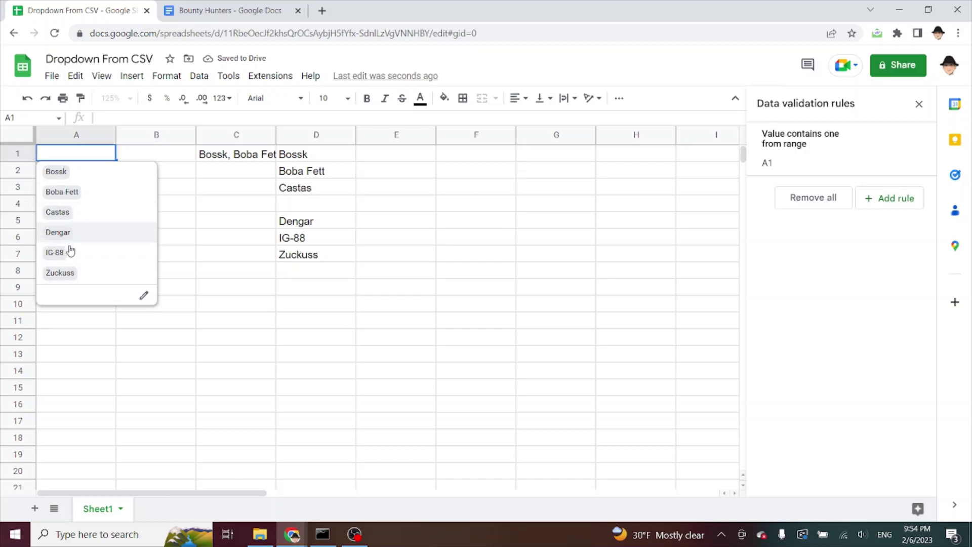
{"action": "left_click", "coordinate": [234, 267]}
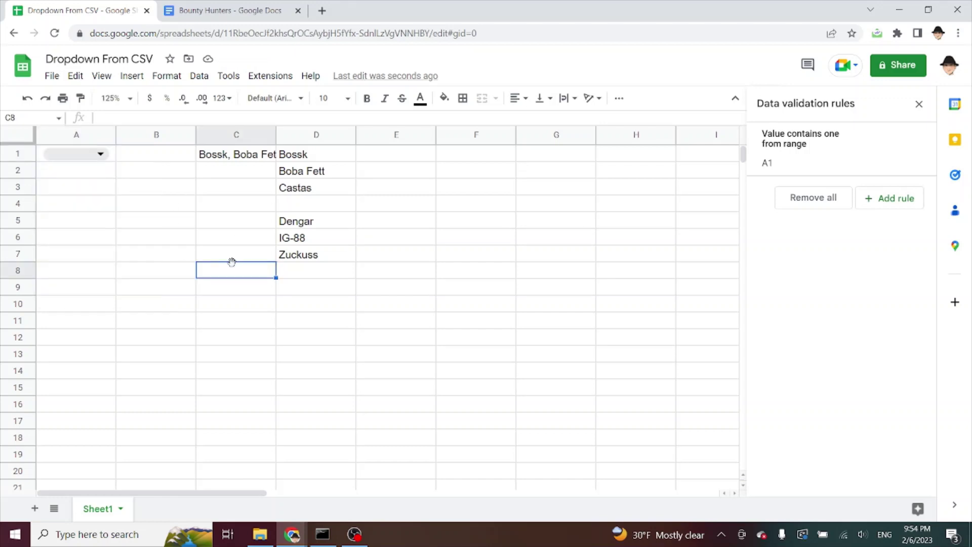
{"action": "key", "text": "ctrl+z"}
{"action": "left_click", "coordinate": [75, 154]}
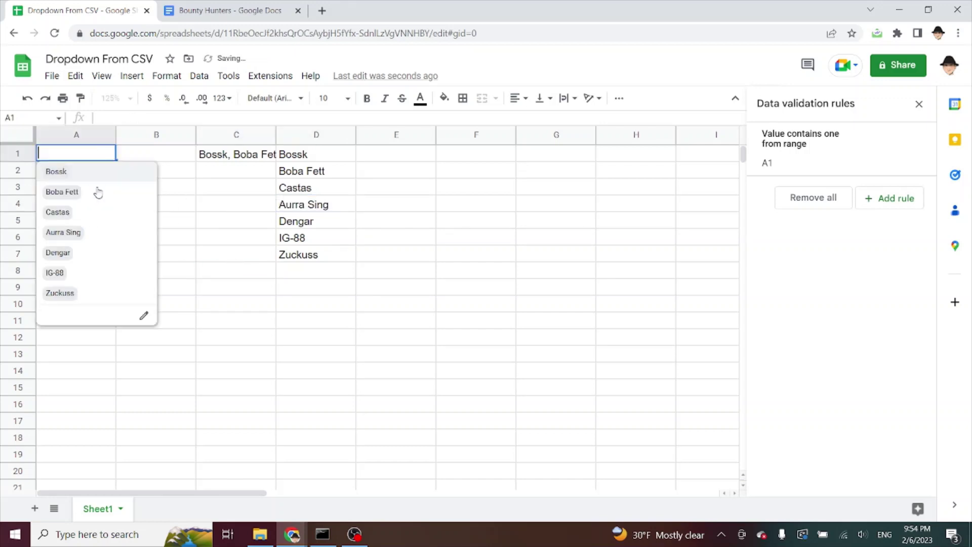
{"action": "left_click", "coordinate": [592, 291]}
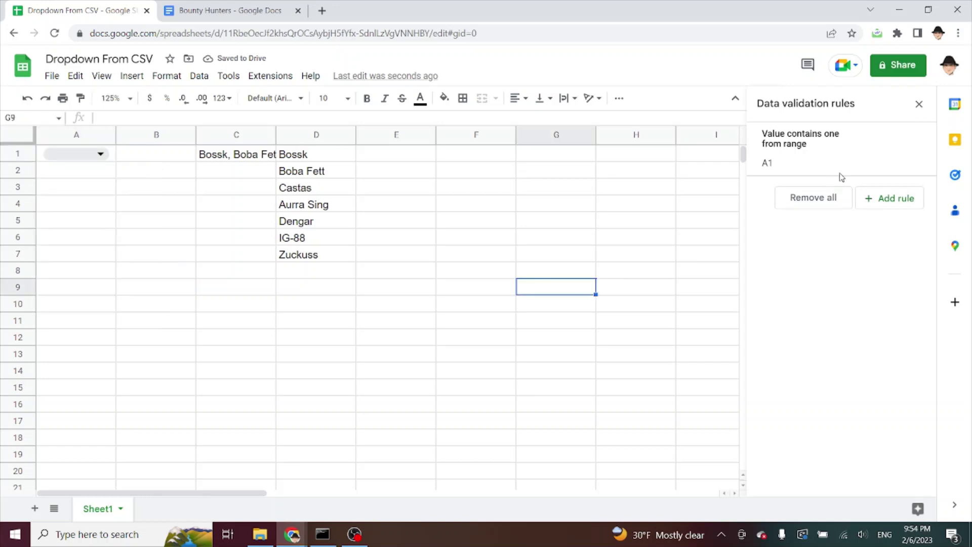
{"action": "left_click", "coordinate": [840, 174]}
Review the source range field and save A1's dropdown-from-range rule
{"action": "left_click", "coordinate": [824, 241]}
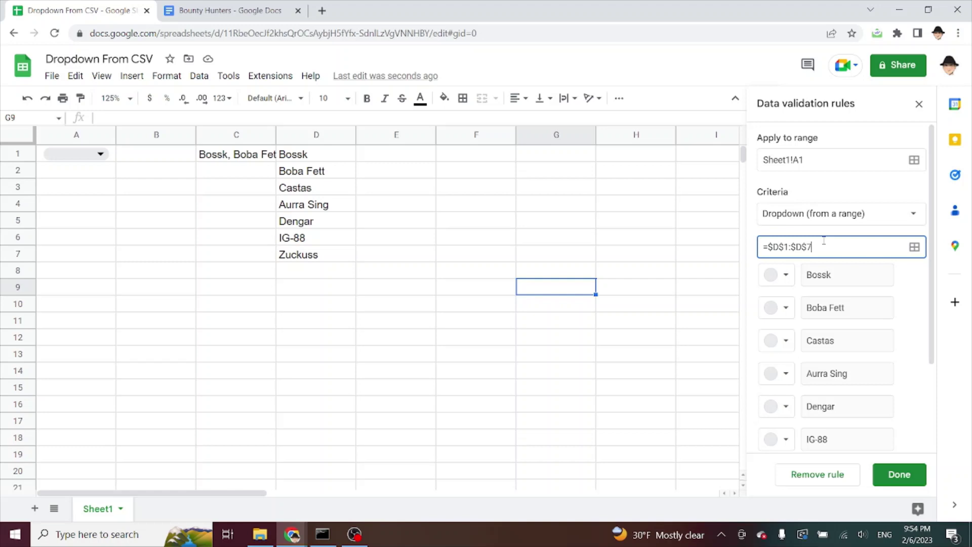
{"action": "left_click", "coordinate": [211, 158]}
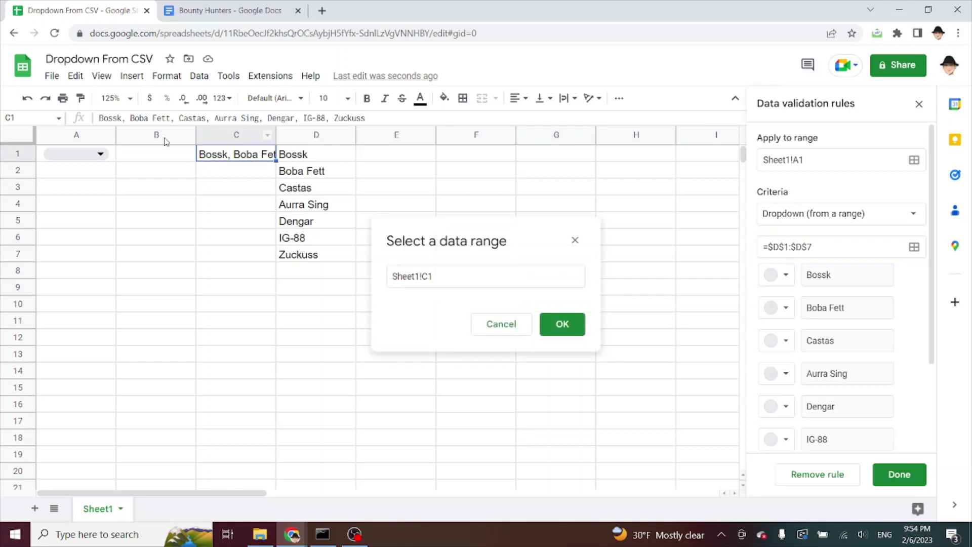
{"action": "left_click", "coordinate": [490, 324]}
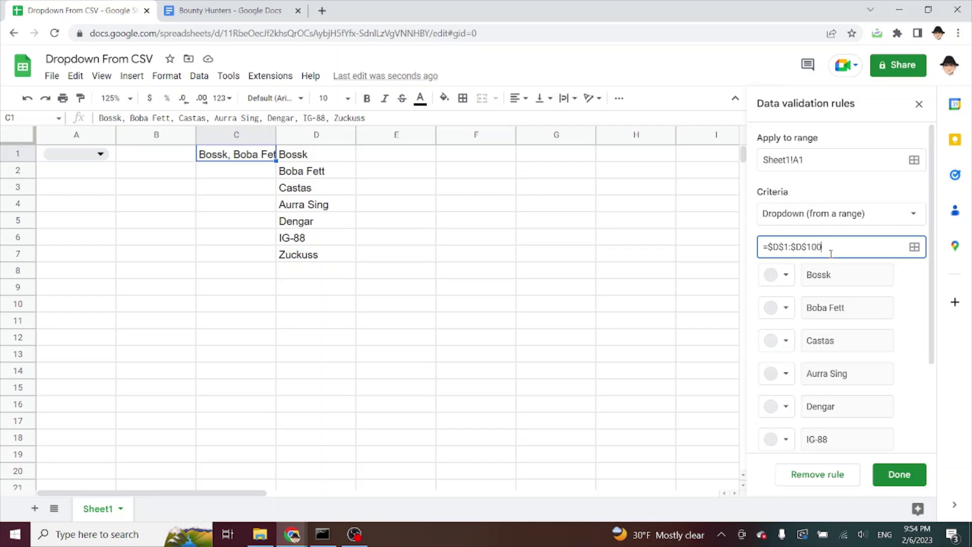
{"action": "left_click", "coordinate": [896, 473]}
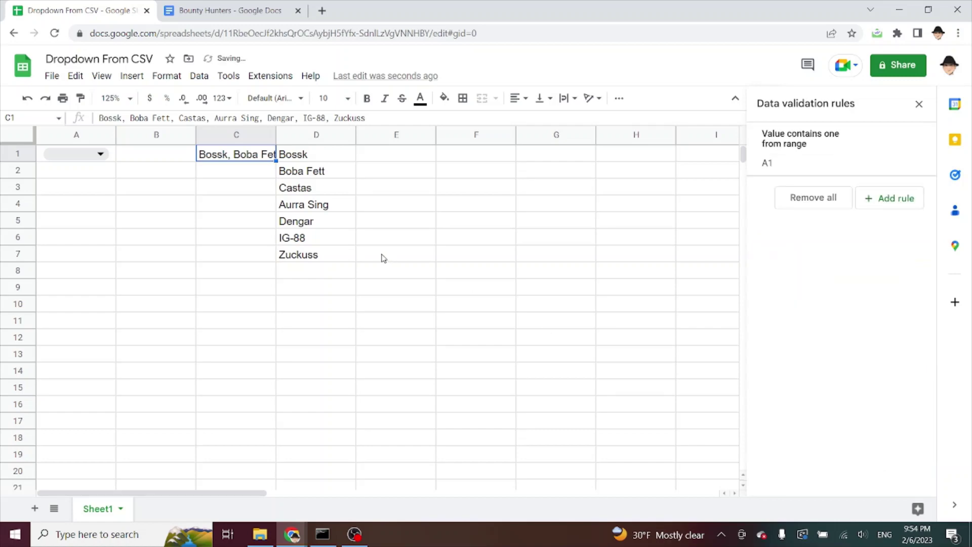
Append ', Anakin' to the list in C1 so Anakin appears in D8
{"action": "left_click", "coordinate": [329, 155]}
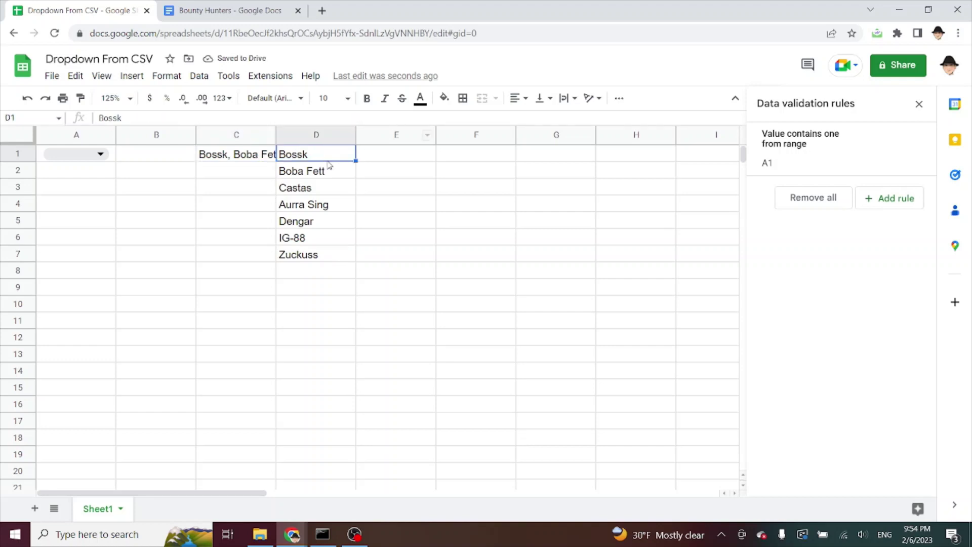
{"action": "key", "text": "Left"}
{"action": "left_click", "coordinate": [315, 160]}
{"action": "key", "text": "ctrl+shift+Down"}
{"action": "left_click", "coordinate": [314, 161]}
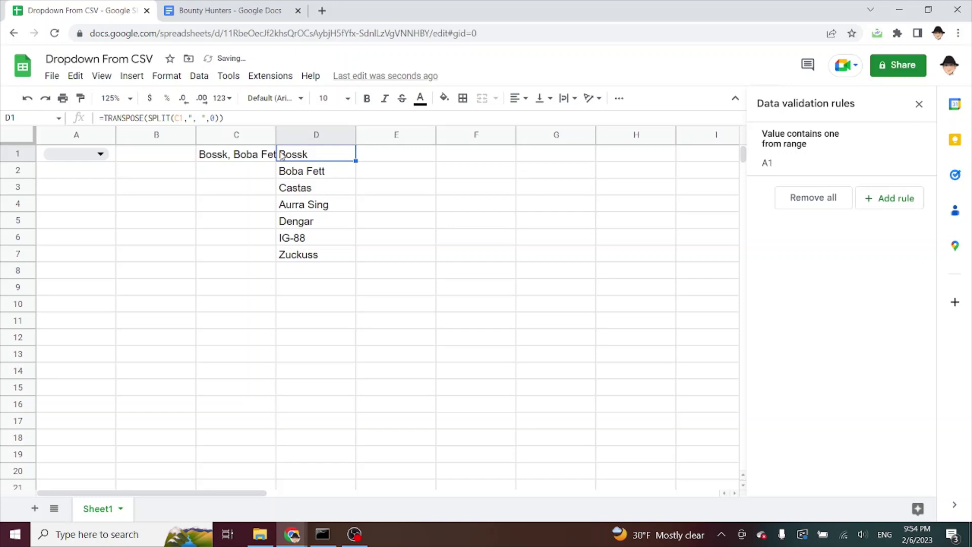
{"action": "left_click", "coordinate": [262, 153]}
{"action": "left_click", "coordinate": [439, 120]}
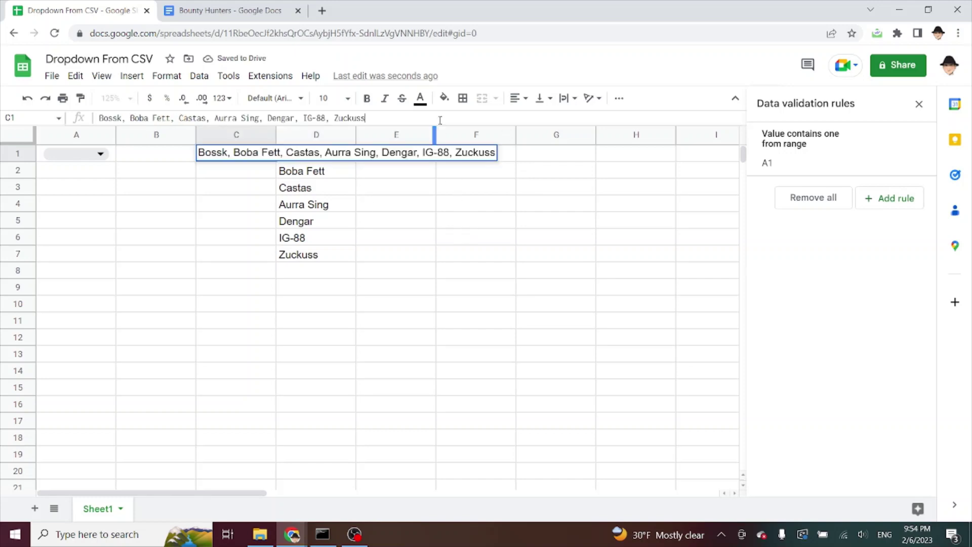
{"action": "type", "text": ", Anakin"}
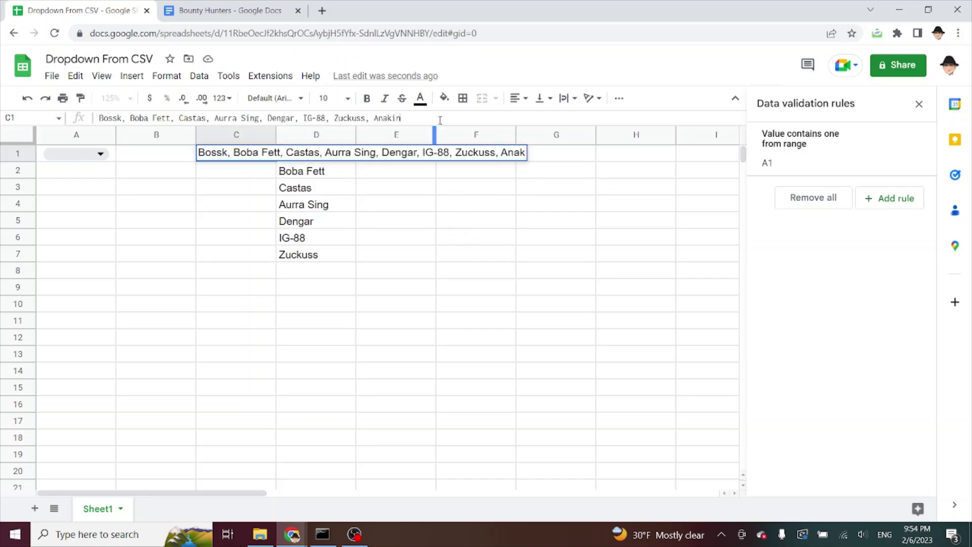
{"action": "key", "text": "Return"}
{"action": "key", "text": "Up"}
{"action": "left_click", "coordinate": [315, 275]}
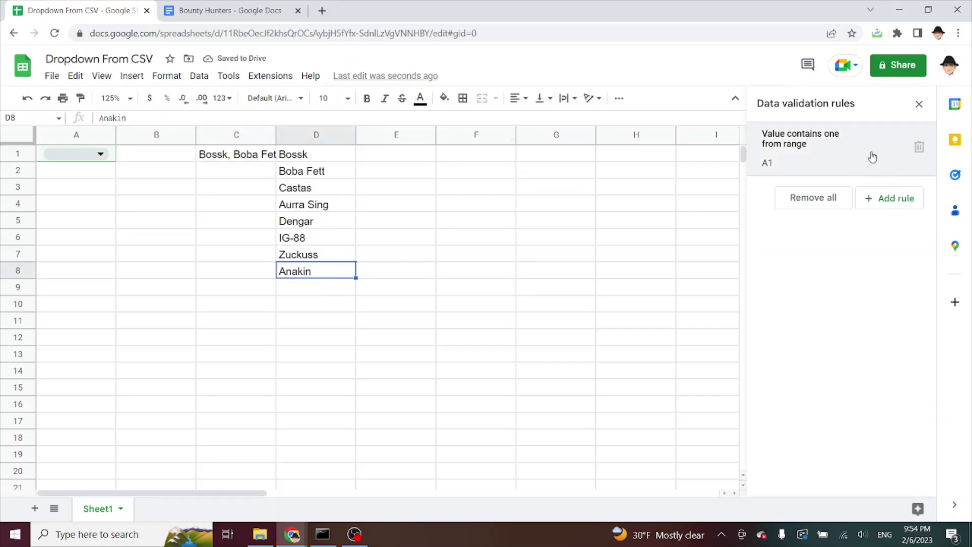
Check A1's dropdown and extend its source range to =$D$1:$D$100
{"action": "left_click", "coordinate": [81, 154]}
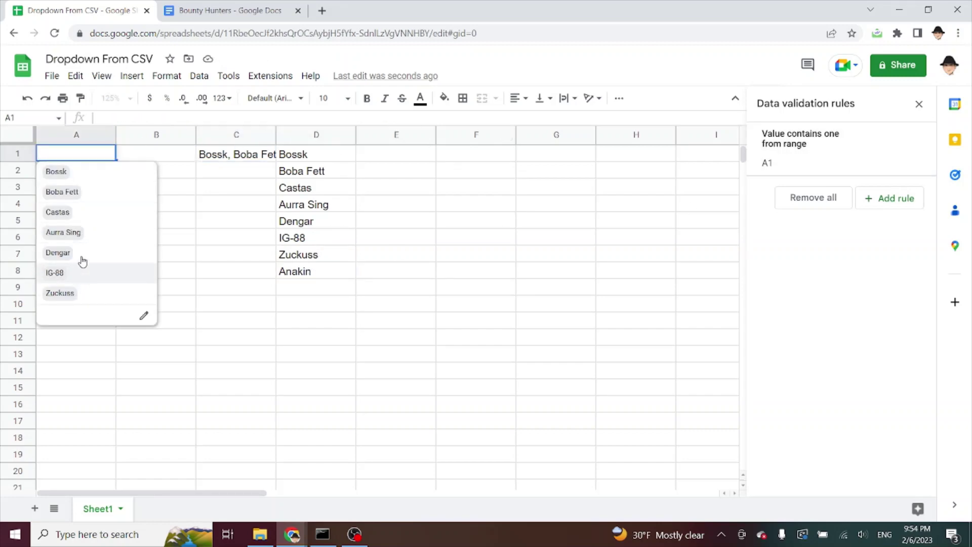
{"action": "left_click", "coordinate": [843, 158]}
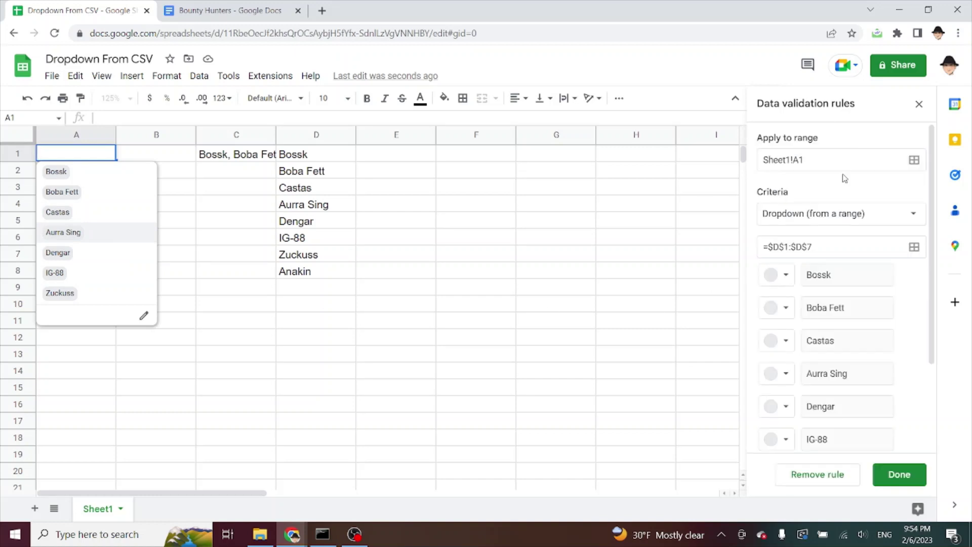
{"action": "left_click", "coordinate": [842, 240]}
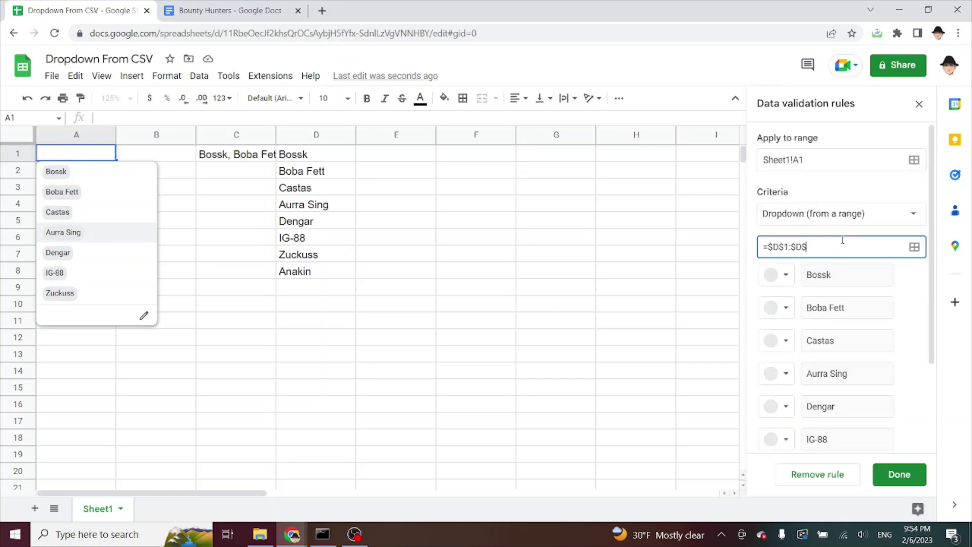
{"action": "type", "text": "100"}
Close the validation panel and delete ', Anakin' from the end of the C1 list
{"action": "left_click", "coordinate": [336, 302]}
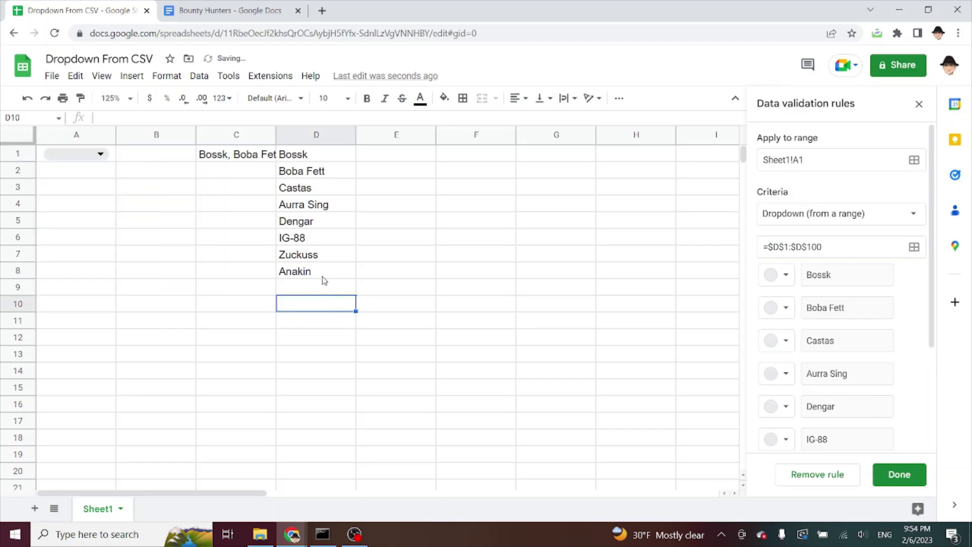
{"action": "left_click", "coordinate": [323, 276]}
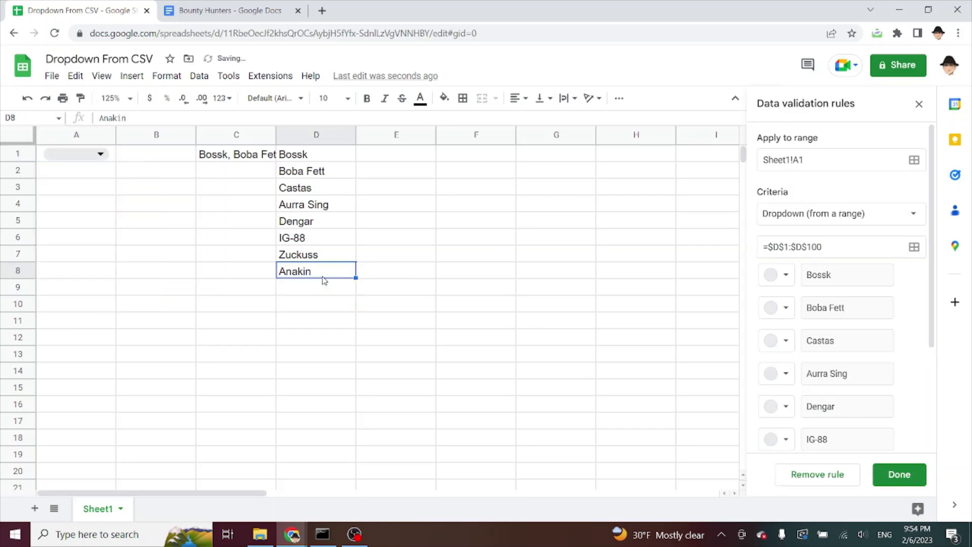
{"action": "left_click", "coordinate": [918, 104]}
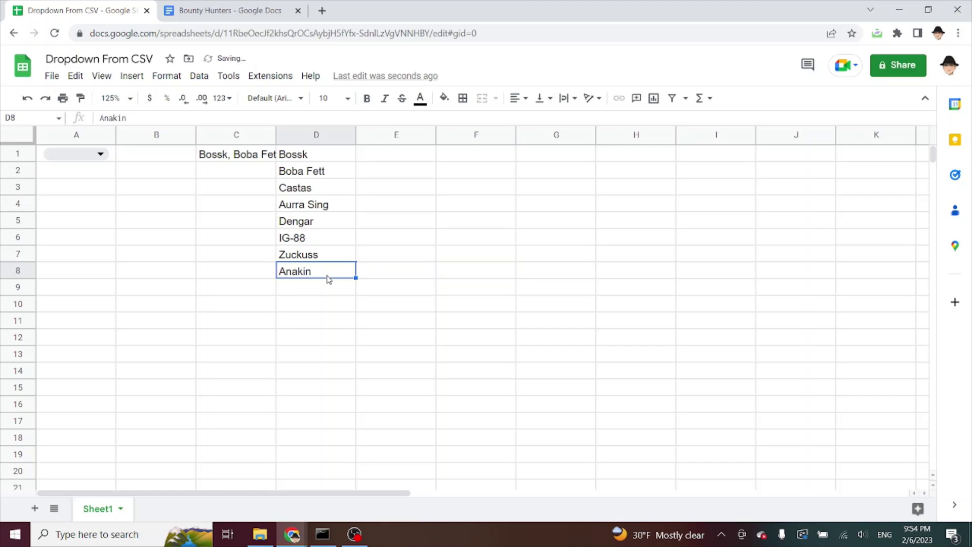
{"action": "key", "text": "Left"}
{"action": "key", "text": "ctrl+Up"}
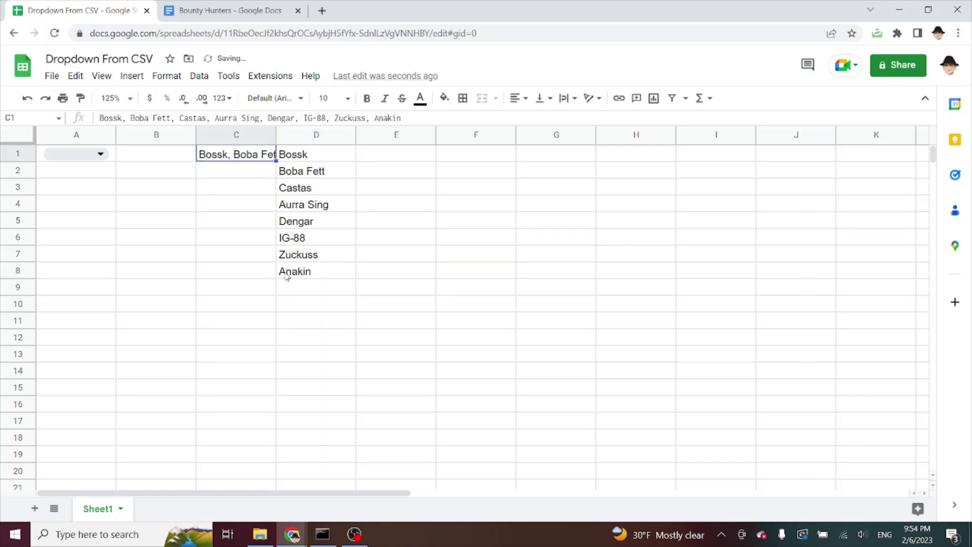
{"action": "key", "text": "Return"}
{"action": "key", "text": "ctrl+BackSpace"}
{"action": "key", "text": "Return"}
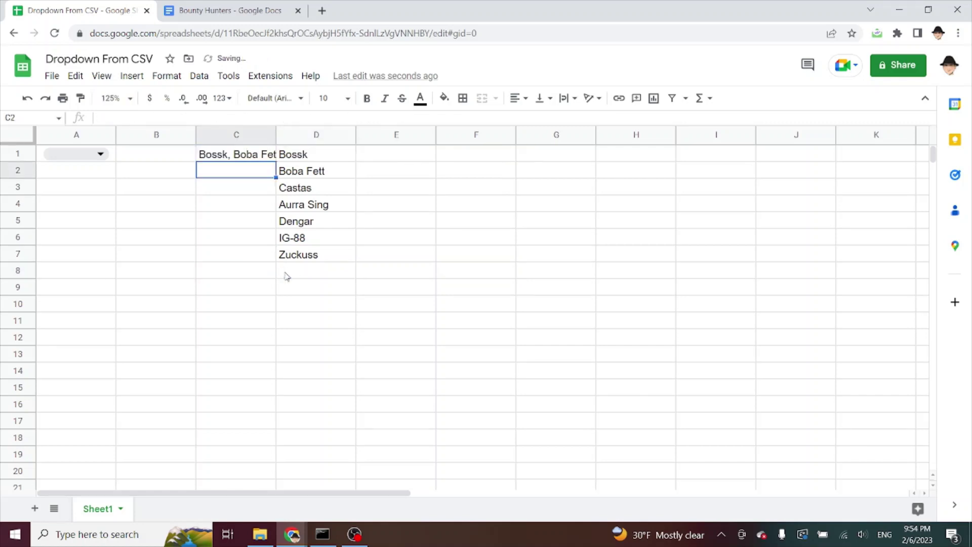
Reopen the A1 dropdown's rule to view its D1:D100 source range
{"action": "key", "text": "Up"}
{"action": "key", "text": "ctrl+Left"}
{"action": "key", "text": "Return"}
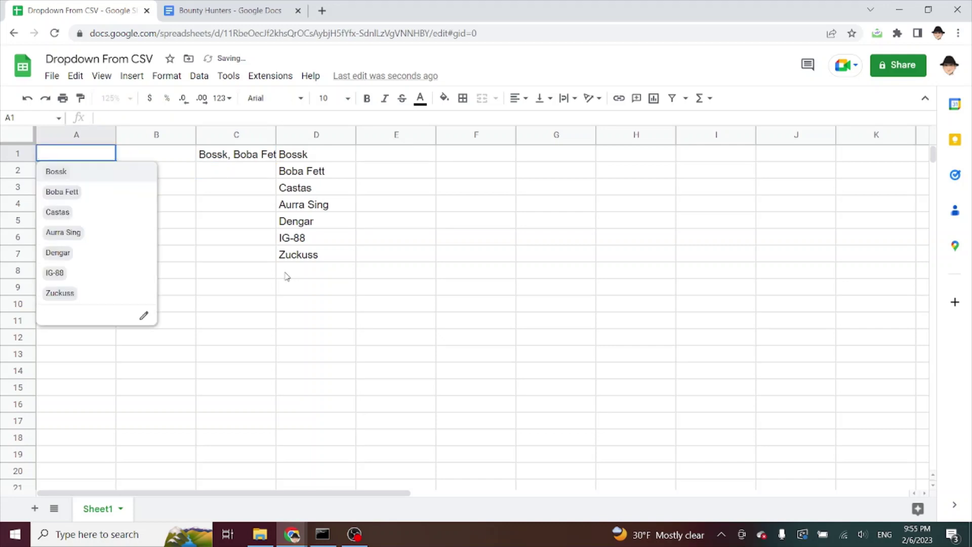
{"action": "left_click", "coordinate": [145, 316]}
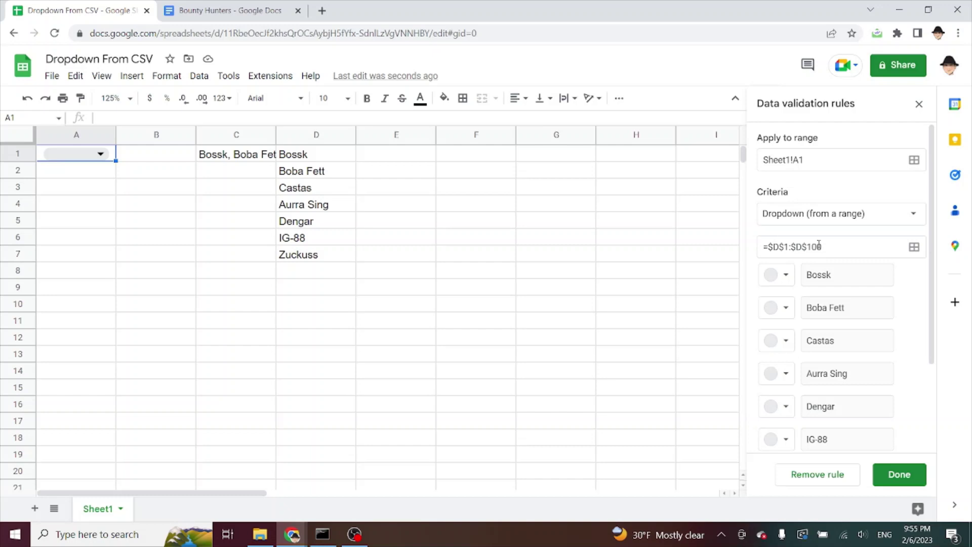
{"action": "scroll", "coordinate": [836, 250], "scroll_direction": "down", "scroll_amount": 3}
{"action": "scroll", "coordinate": [835, 243], "scroll_direction": "up", "scroll_amount": 3}
Save the dropdown rule and append ', Anakin' to the end of the C1 list
{"action": "left_click", "coordinate": [878, 475]}
{"action": "left_click", "coordinate": [242, 157]}
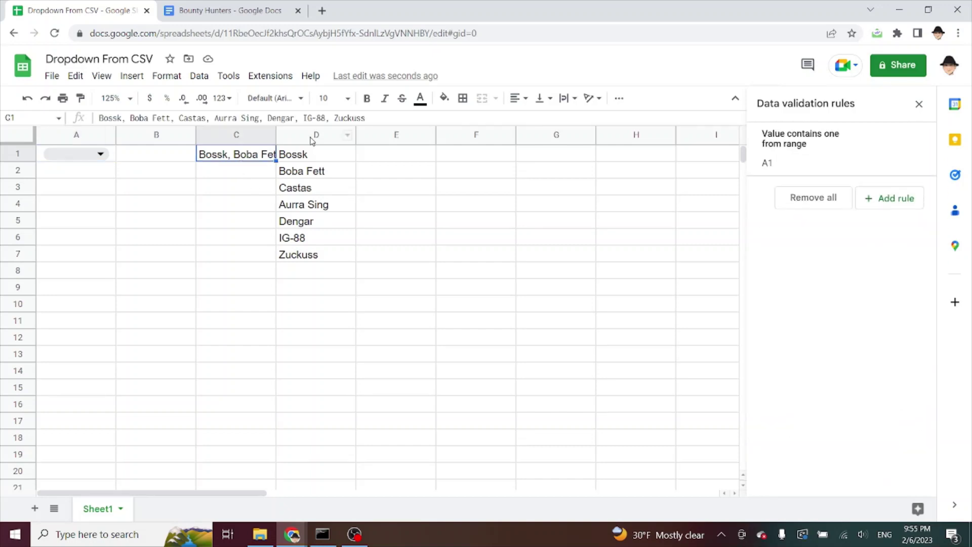
{"action": "left_click", "coordinate": [393, 122]}
{"action": "type", "text": ", Anakin"}
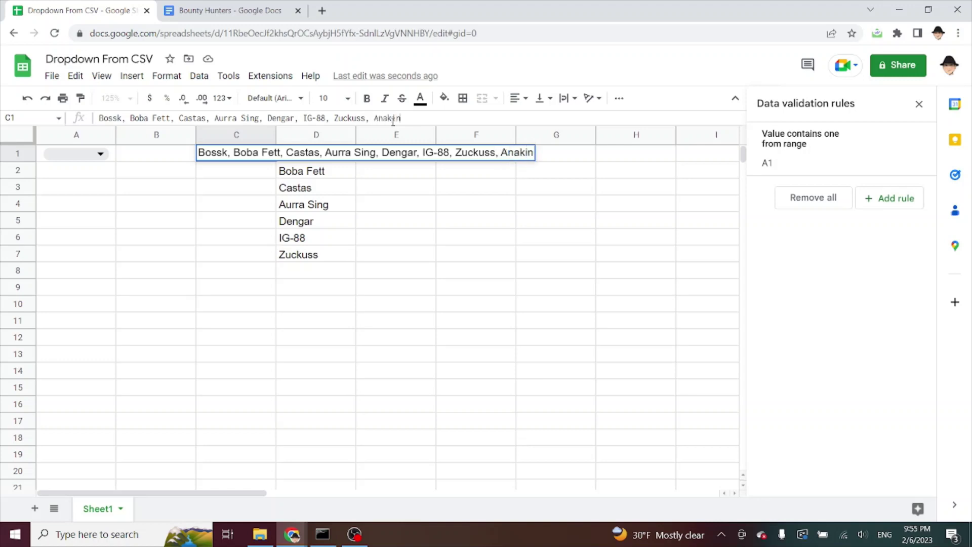
{"action": "key", "text": "Return"}
Confirm Anakin now appears at D8 and among the A1 dropdown choices
{"action": "key", "text": "Up"}
{"action": "key", "text": "Right"}
{"action": "key", "text": "ctrl+Down"}
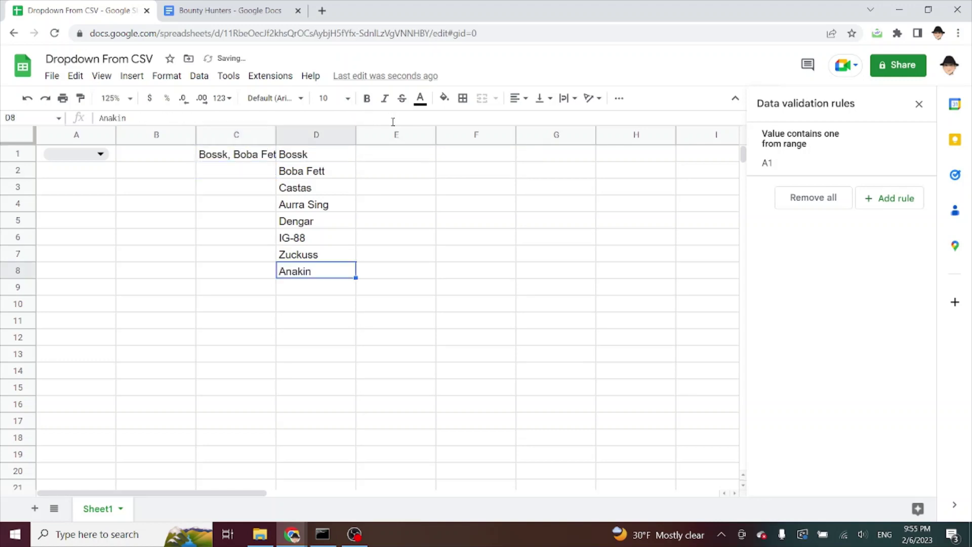
{"action": "key", "text": "ctrl+Home"}
{"action": "key", "text": "Return"}
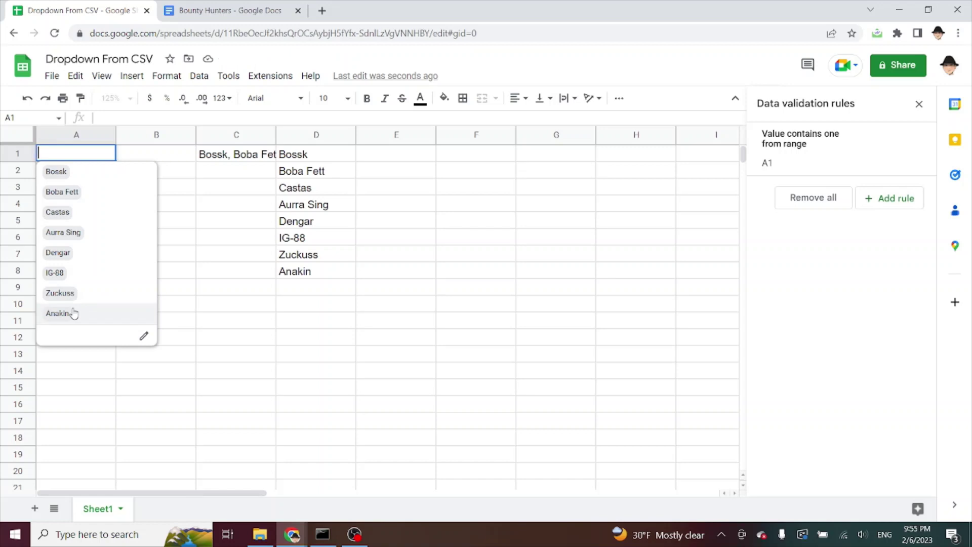
{"action": "left_click", "coordinate": [241, 200]}
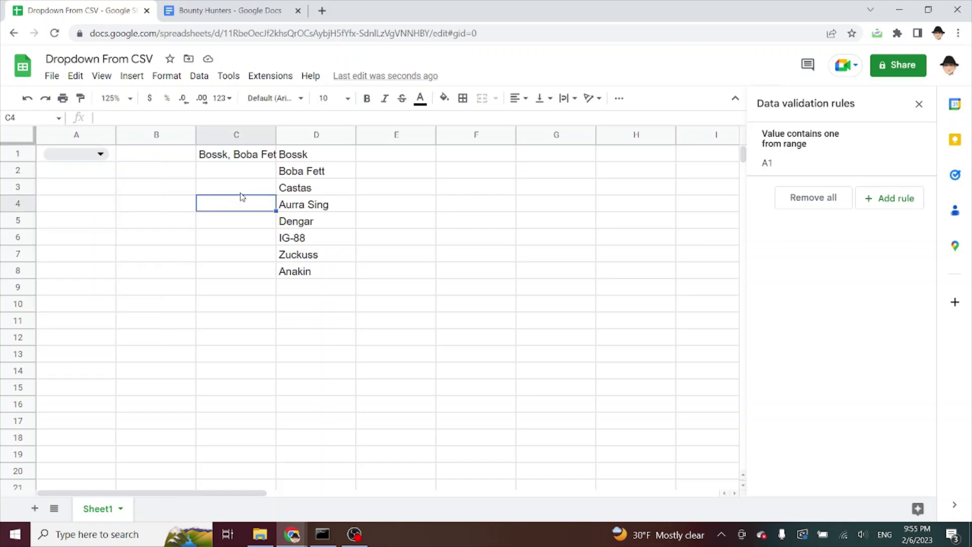
Review C1, the D1 split formula and the eight split names, then close the rules panel
{"action": "left_click", "coordinate": [243, 157]}
{"action": "left_click", "coordinate": [315, 156]}
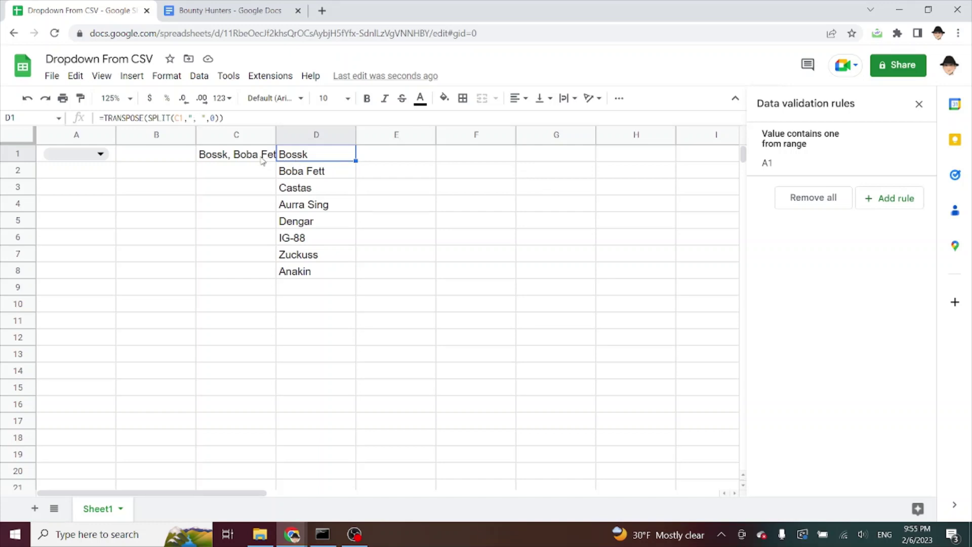
{"action": "left_click", "coordinate": [217, 159]}
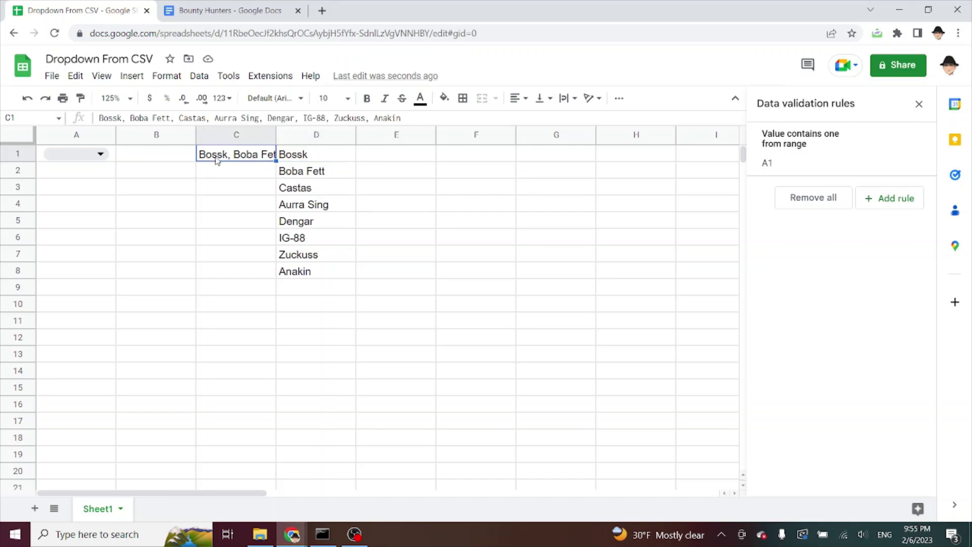
{"action": "left_click_drag", "start_coordinate": [286, 157], "coordinate": [287, 273]}
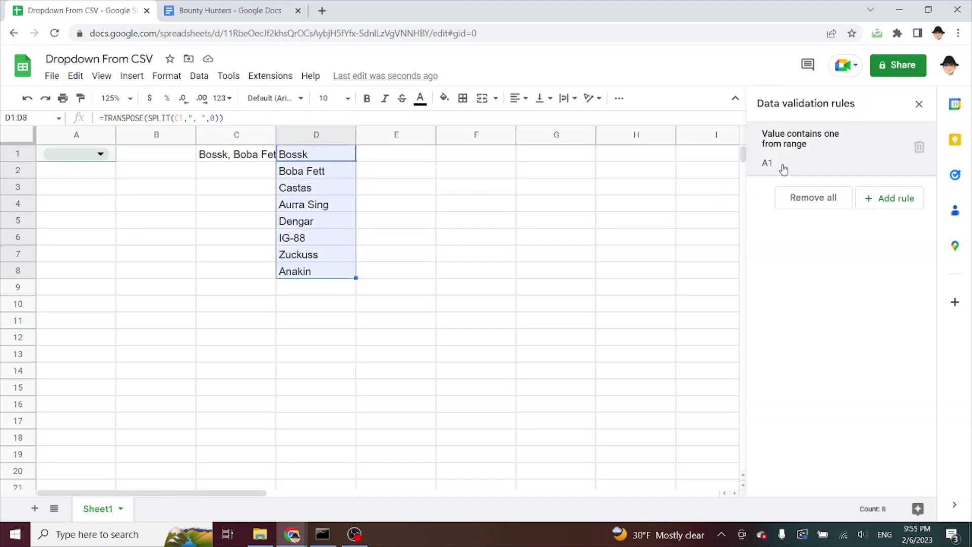
{"action": "left_click", "coordinate": [798, 154]}
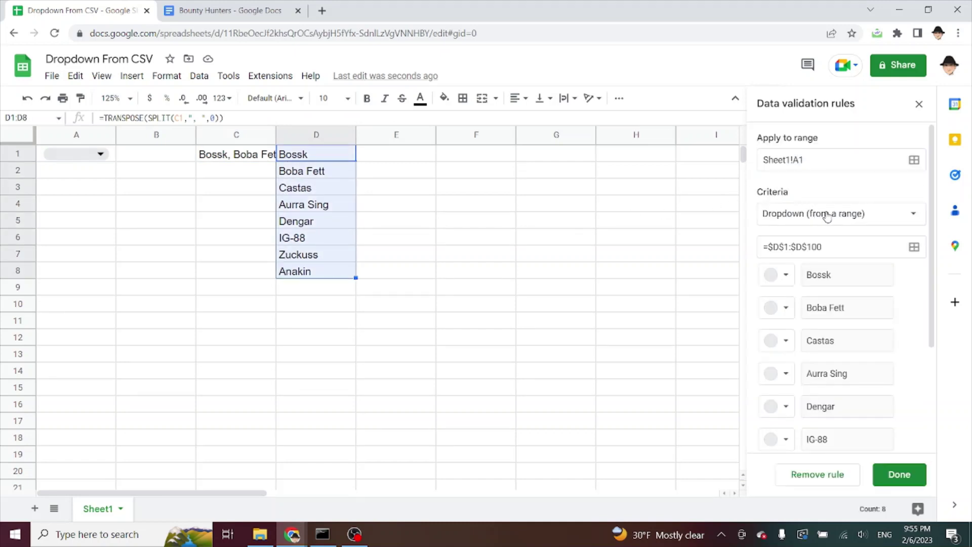
{"action": "left_click", "coordinate": [919, 105]}
{"action": "left_click", "coordinate": [198, 180]}
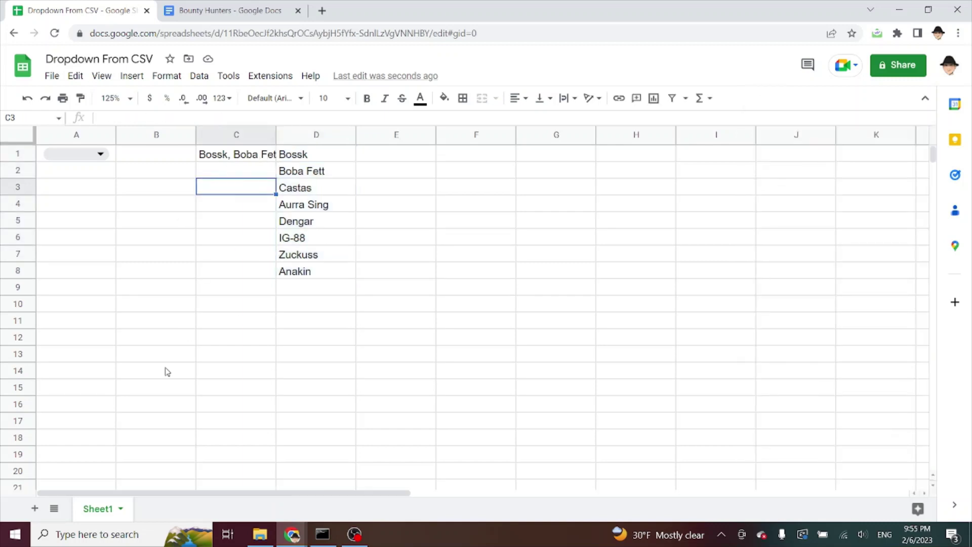
Add a new sheet and name it SETUP
{"action": "left_click", "coordinate": [34, 507]}
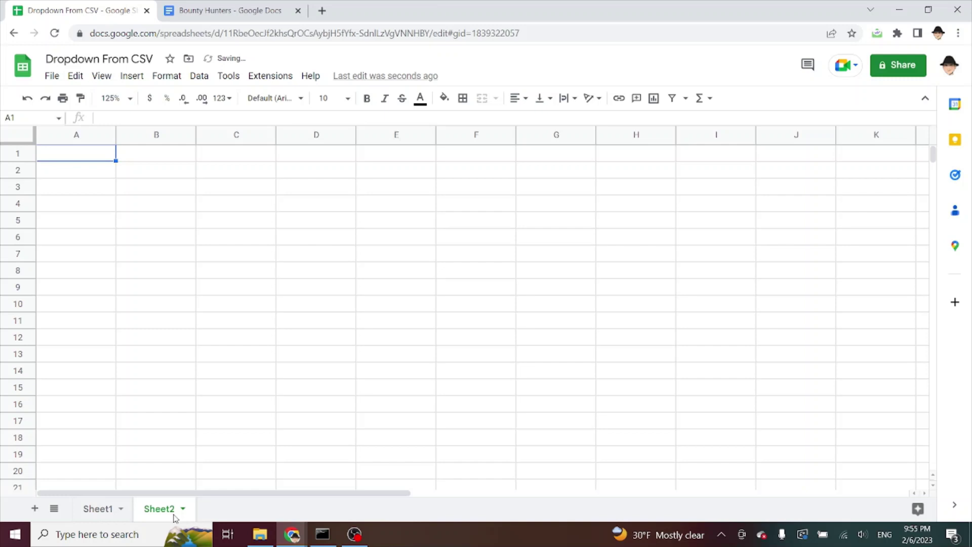
{"action": "double_click", "coordinate": [159, 508]}
{"action": "type", "text": "SETUP"}
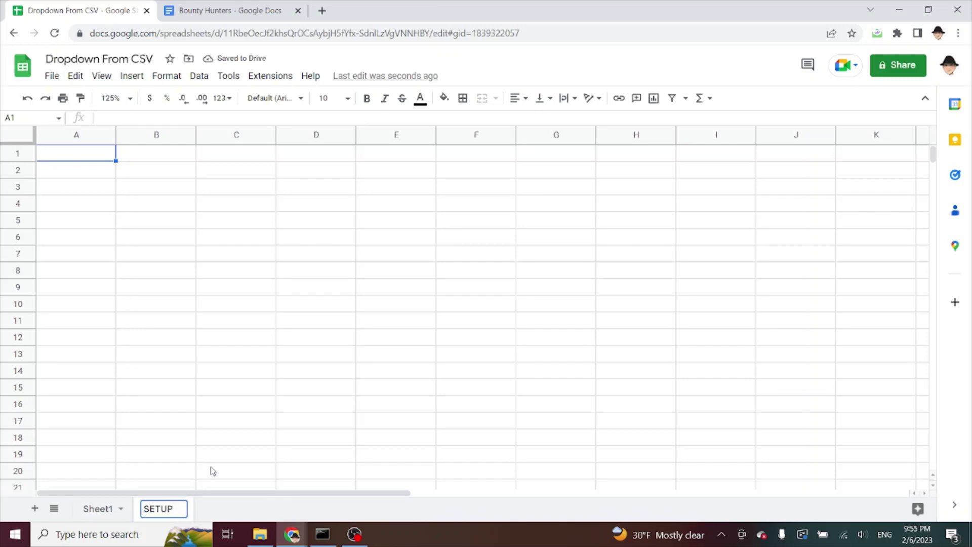
{"action": "key", "text": "Return"}
Move Sheet1's C1:D1 list and split formula into SETUP A1:B1 and check both cells
{"action": "key", "text": "ctrl+shift+Page_Up"}
{"action": "key", "text": "Up"}
{"action": "key", "text": "Up"}
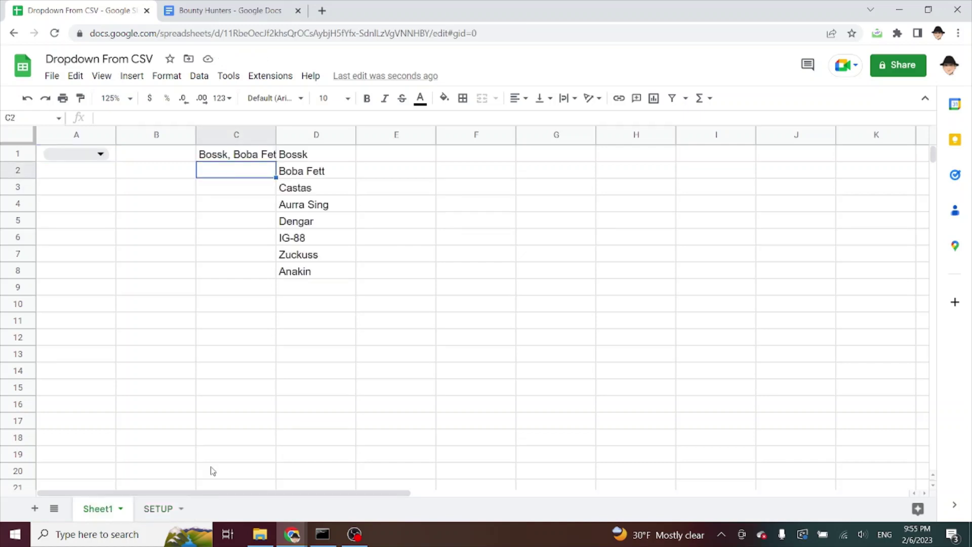
{"action": "key", "text": "shift+Right"}
{"action": "key", "text": "ctrl+c"}
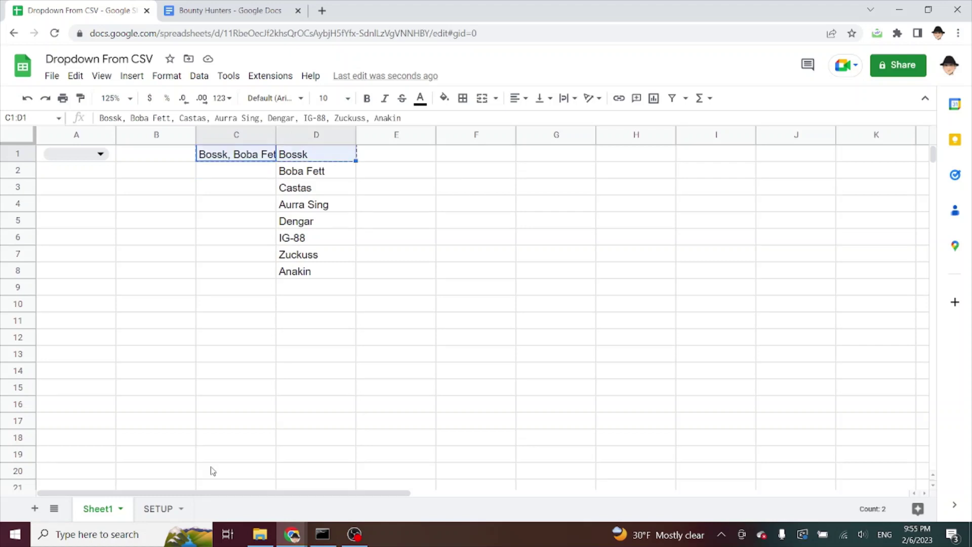
{"action": "key", "text": "ctrl+shift+Page_Down"}
{"action": "key", "text": "ctrl+v"}
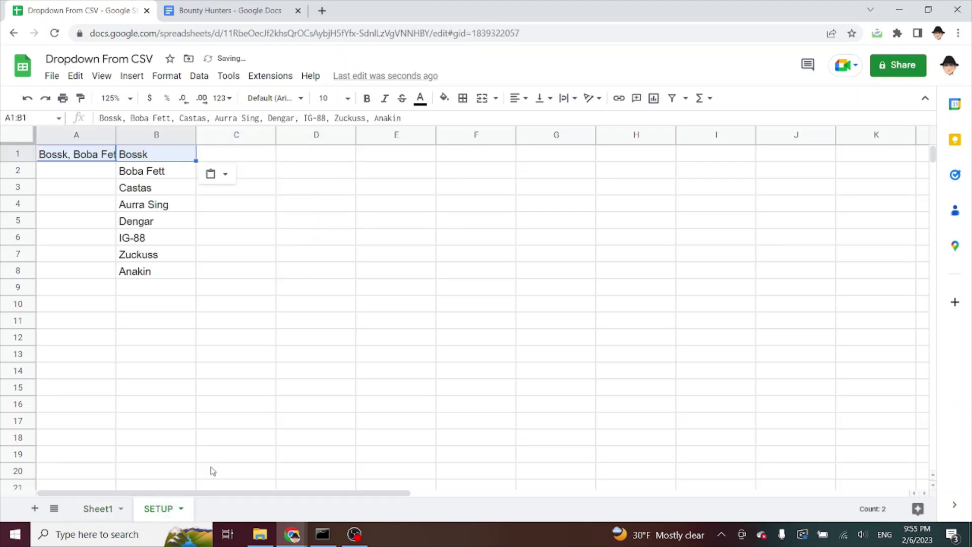
{"action": "key", "text": "Right"}
{"action": "key", "text": "Left"}
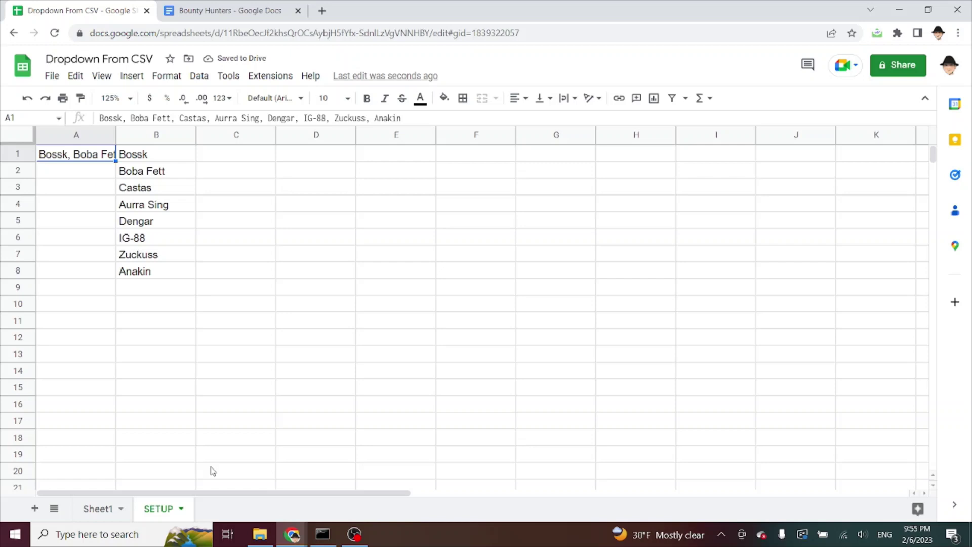
{"action": "key", "text": "F2"}
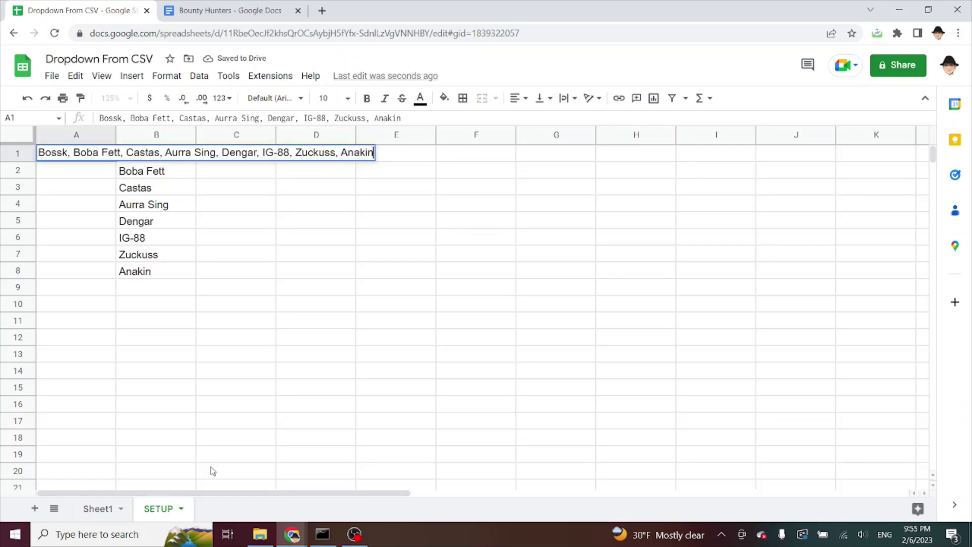
{"action": "key", "text": "Escape"}
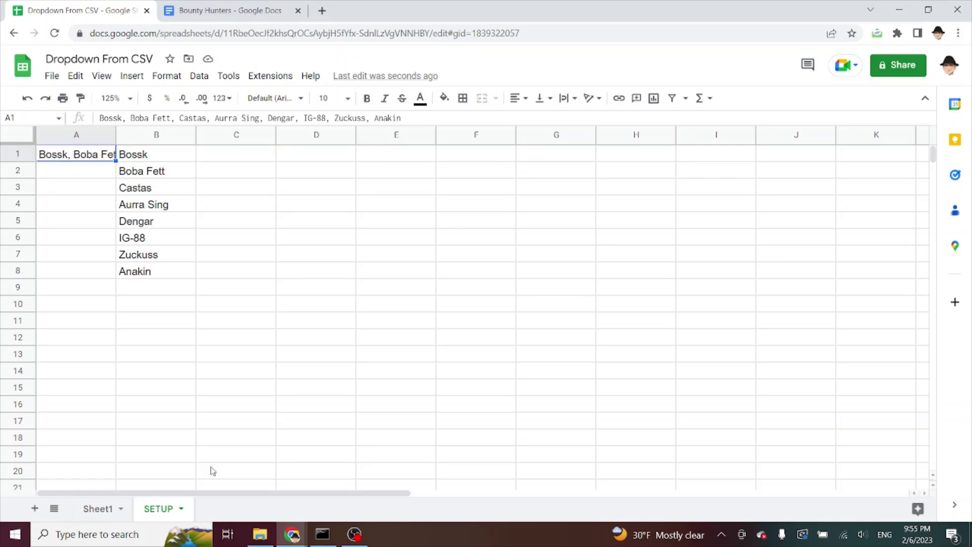
{"action": "key", "text": "Right"}
{"action": "key", "text": "ctrl+shift+Page_Up"}
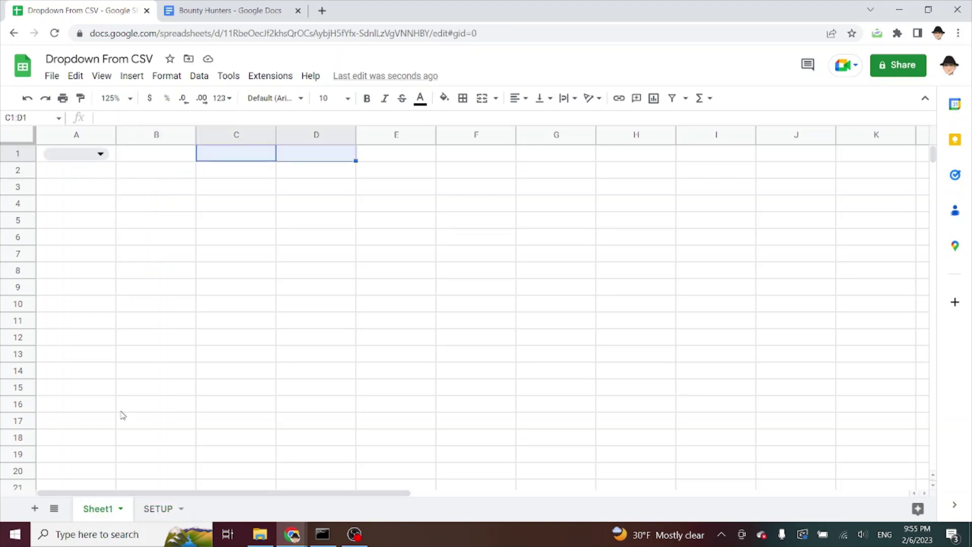
Open A1's dropdown rule and clear the old $D$1:$D$100 source range
{"action": "left_click", "coordinate": [101, 153]}
{"action": "left_click", "coordinate": [100, 153]}
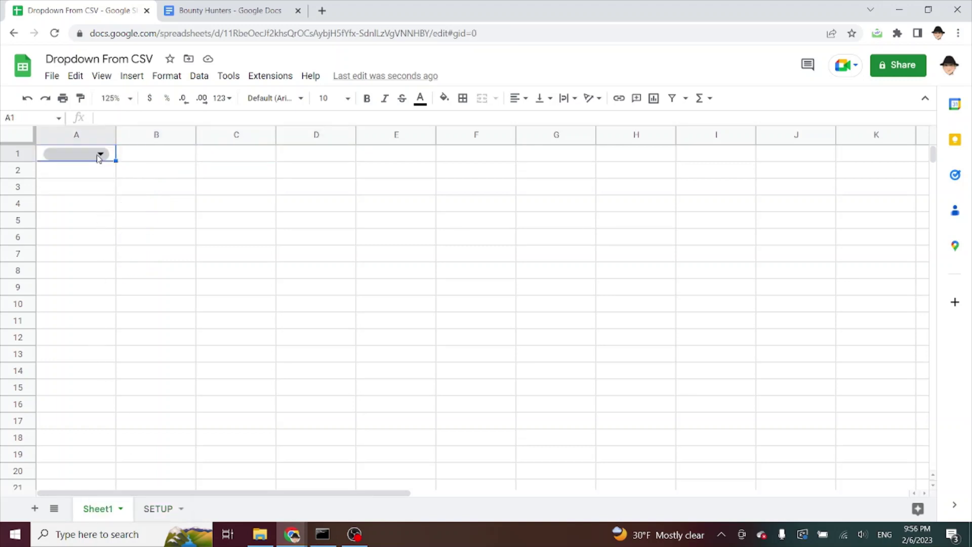
{"action": "left_click", "coordinate": [100, 153]}
{"action": "left_click", "coordinate": [102, 177]}
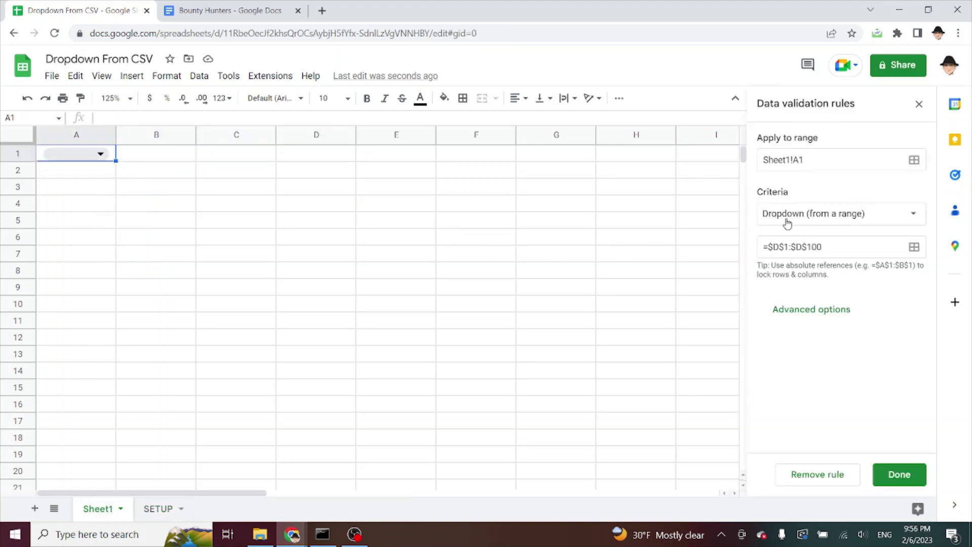
{"action": "left_click", "coordinate": [913, 247]}
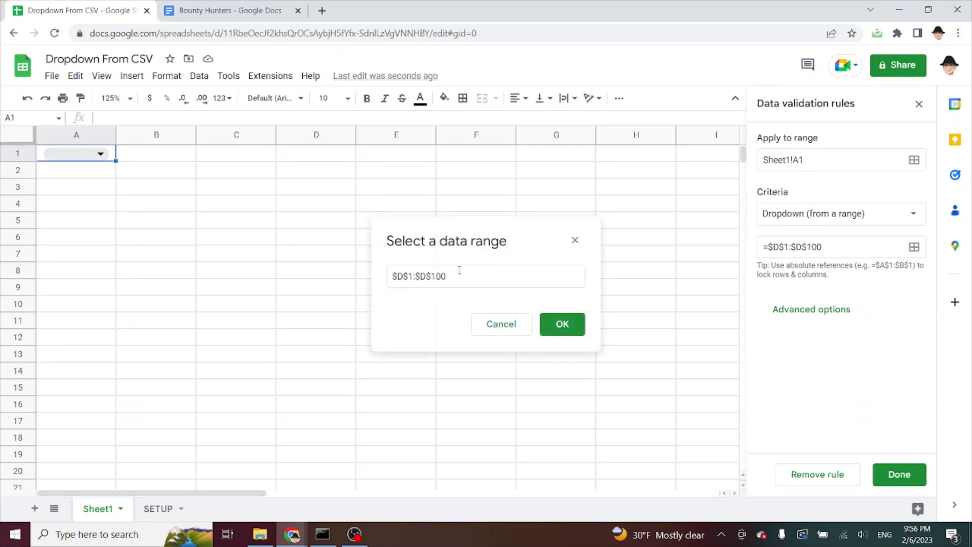
{"action": "left_click_drag", "start_coordinate": [459, 269], "coordinate": [284, 269]}
{"action": "key", "text": "BackSpace"}
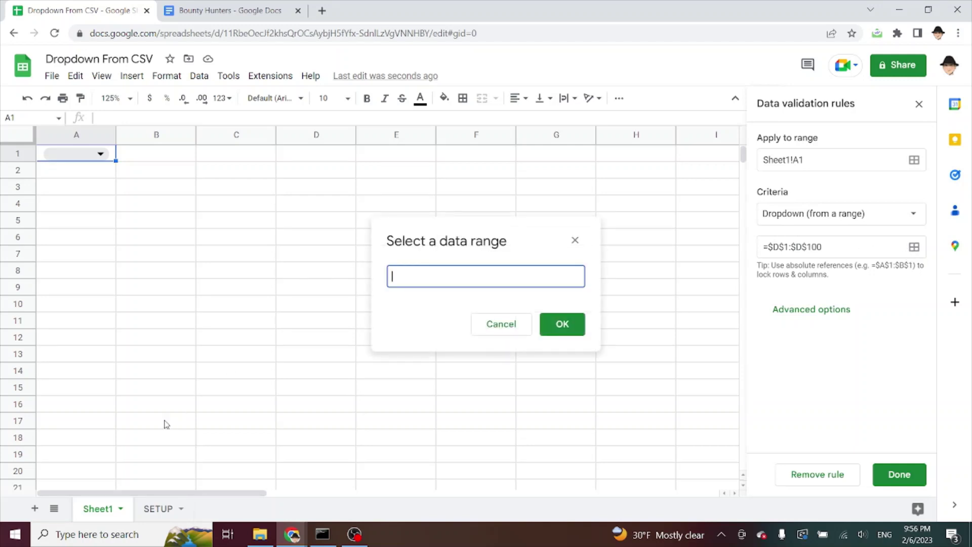
Set the dropdown source to column B of the SETUP sheet and save the rule
{"action": "left_click", "coordinate": [165, 508]}
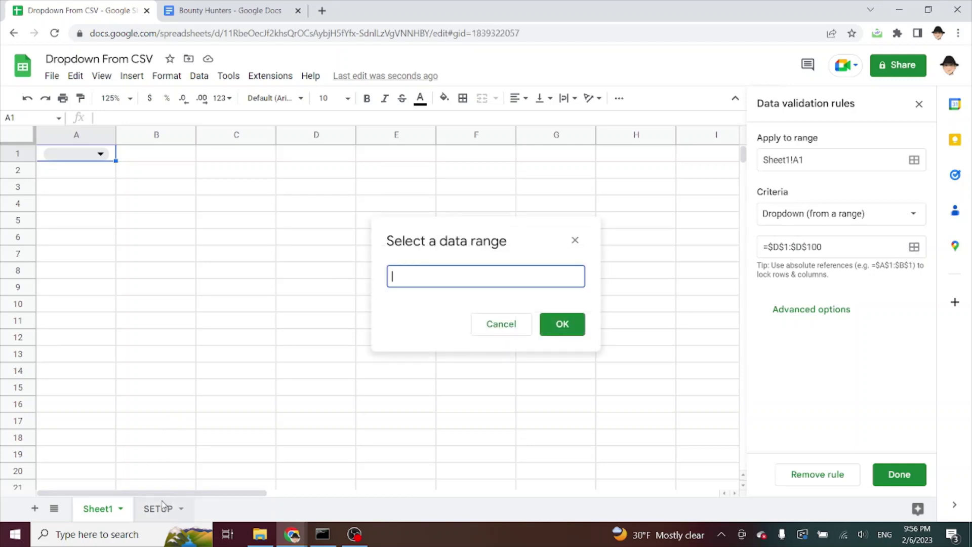
{"action": "left_click", "coordinate": [155, 135]}
{"action": "left_click", "coordinate": [561, 324]}
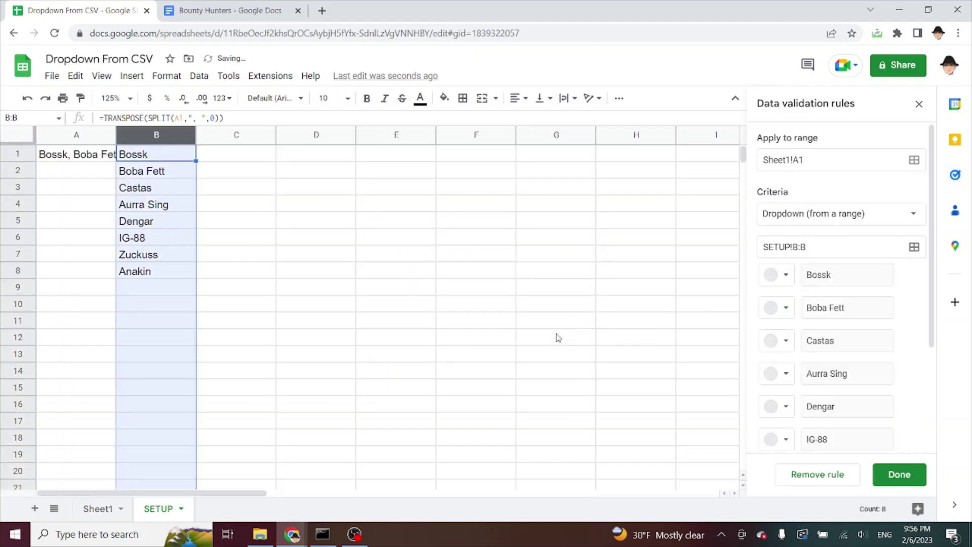
{"action": "scroll", "coordinate": [859, 250], "scroll_direction": "down", "scroll_amount": 3}
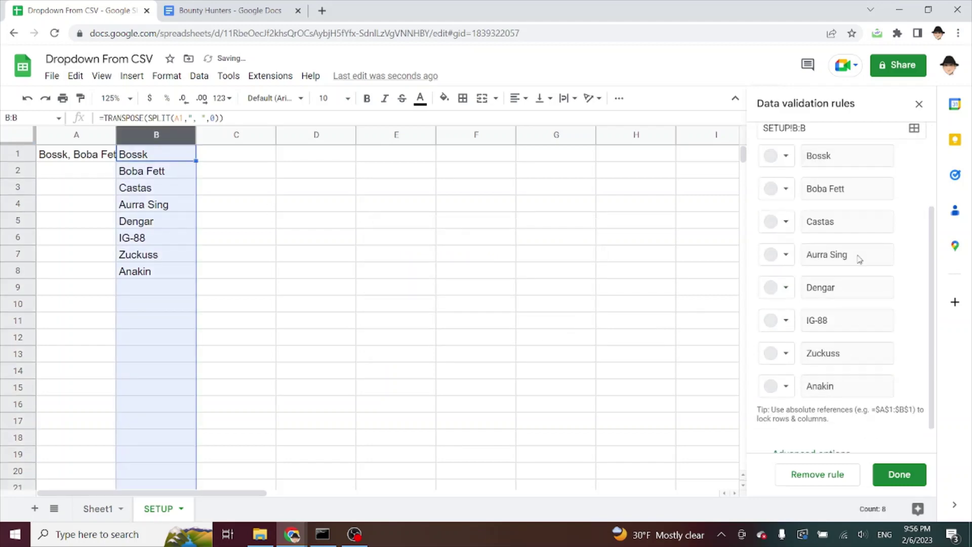
{"action": "left_click", "coordinate": [891, 470]}
Test the Sheet1 A1 dropdown for the eight names Bossk through Anakin
{"action": "left_click", "coordinate": [94, 508]}
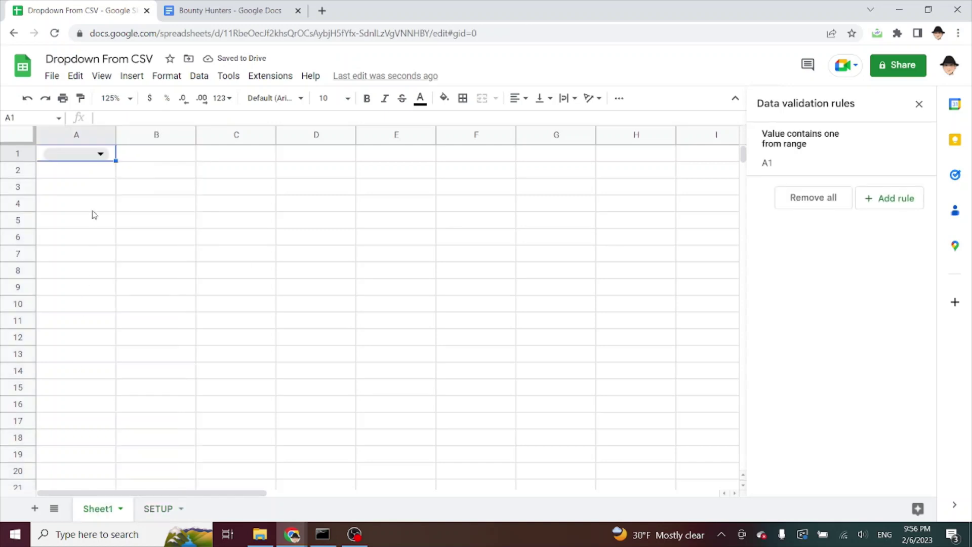
{"action": "left_click", "coordinate": [96, 157]}
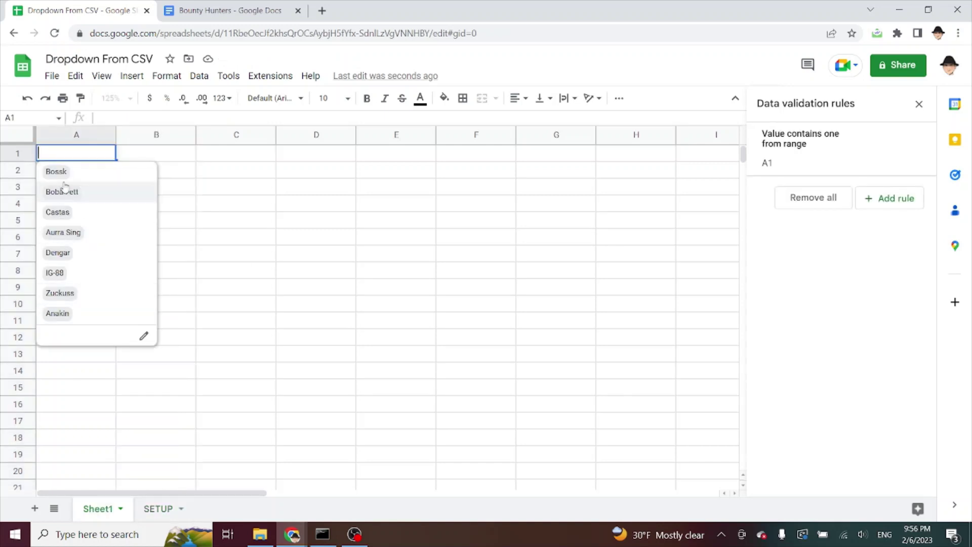
{"action": "left_click", "coordinate": [217, 242]}
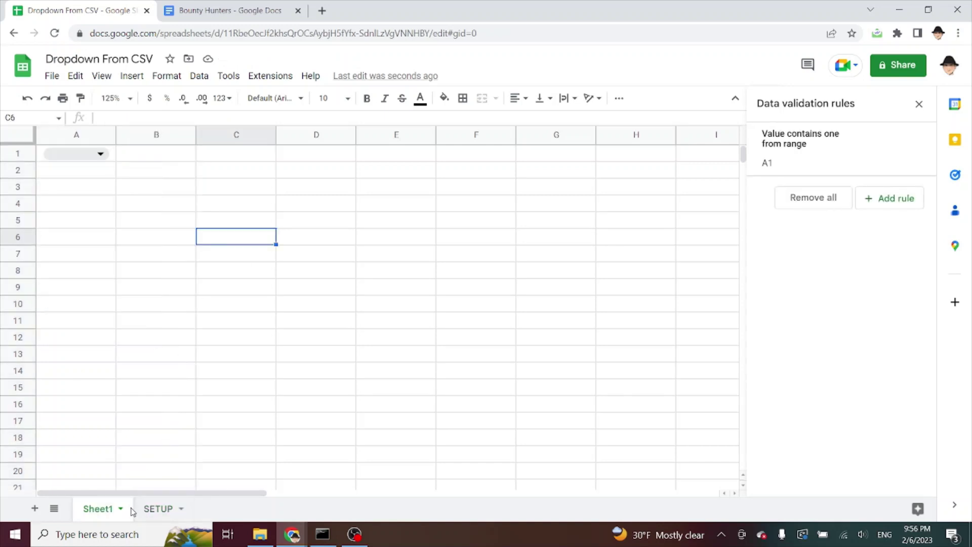
Hide the SETUP sheet and check the A1 dropdown rule's source
{"action": "left_click", "coordinate": [162, 511]}
{"action": "left_click", "coordinate": [180, 508]}
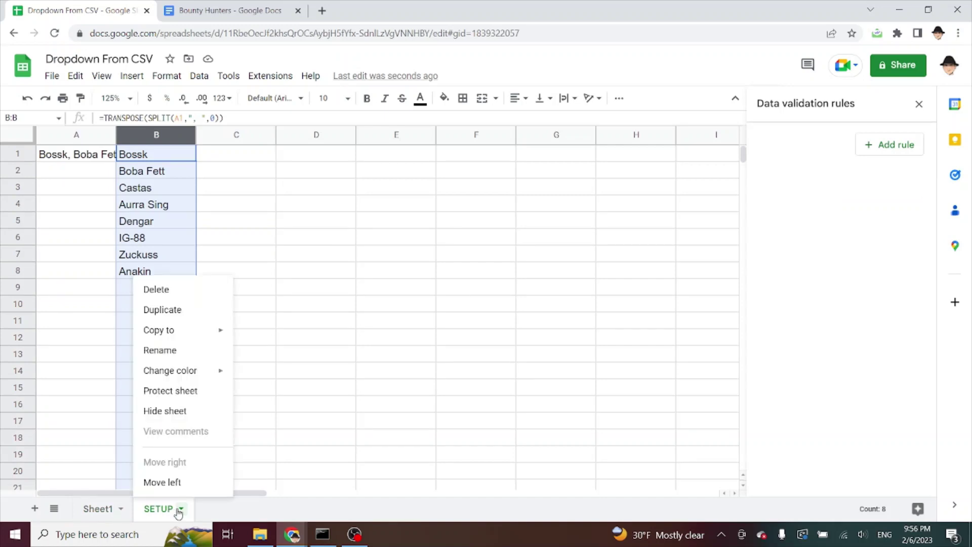
{"action": "left_click", "coordinate": [165, 411]}
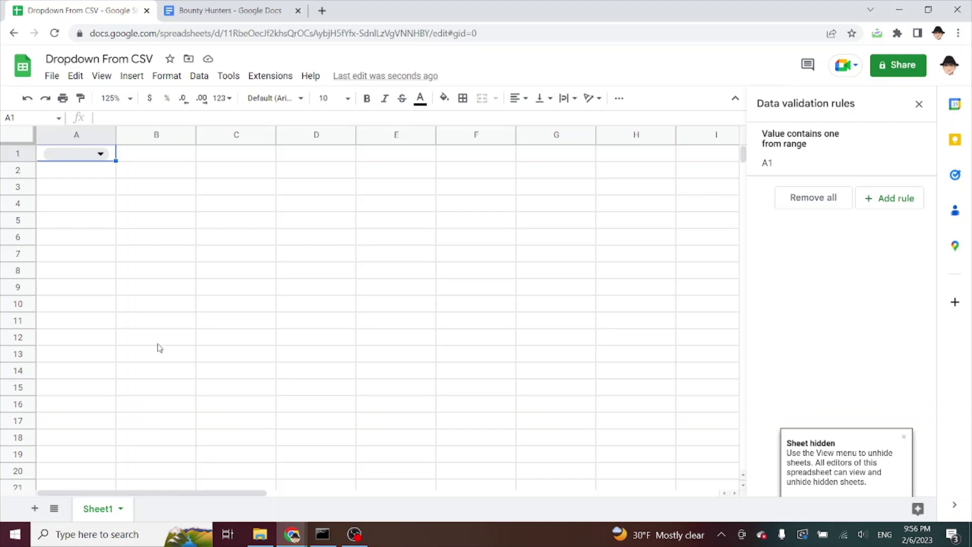
{"action": "left_click", "coordinate": [837, 172]}
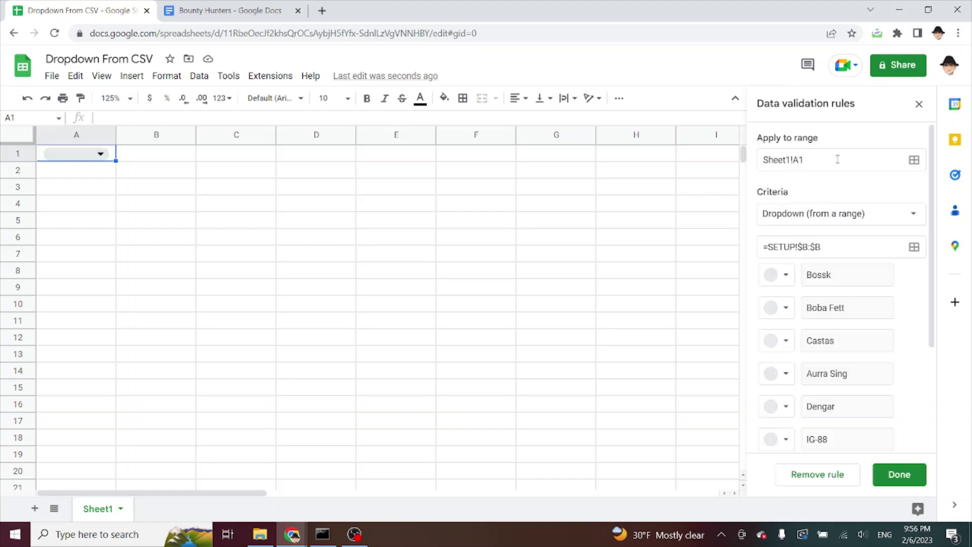
Restore SETUP from the all-sheets list and review its A1 list and B1 formula
{"action": "left_click", "coordinate": [54, 508]}
{"action": "left_click", "coordinate": [70, 485]}
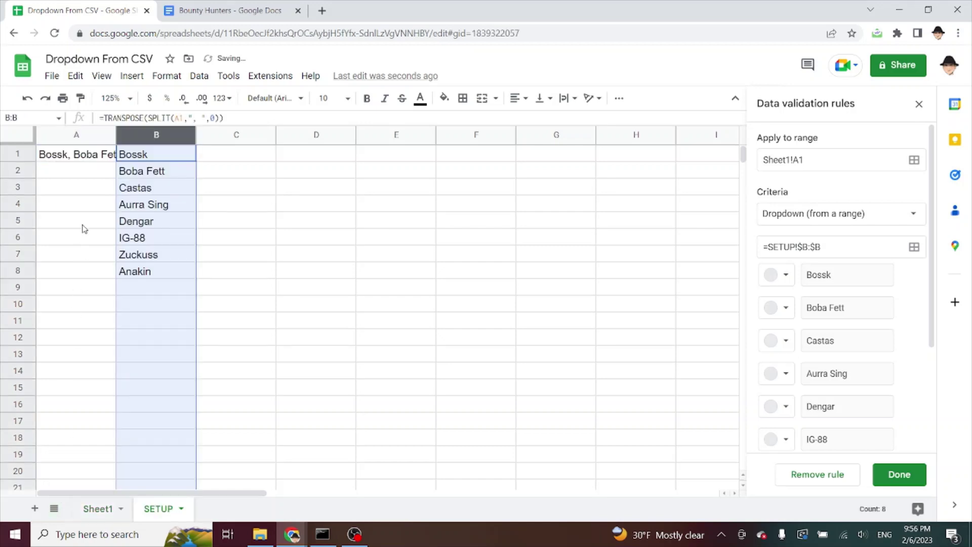
{"action": "left_click", "coordinate": [96, 161]}
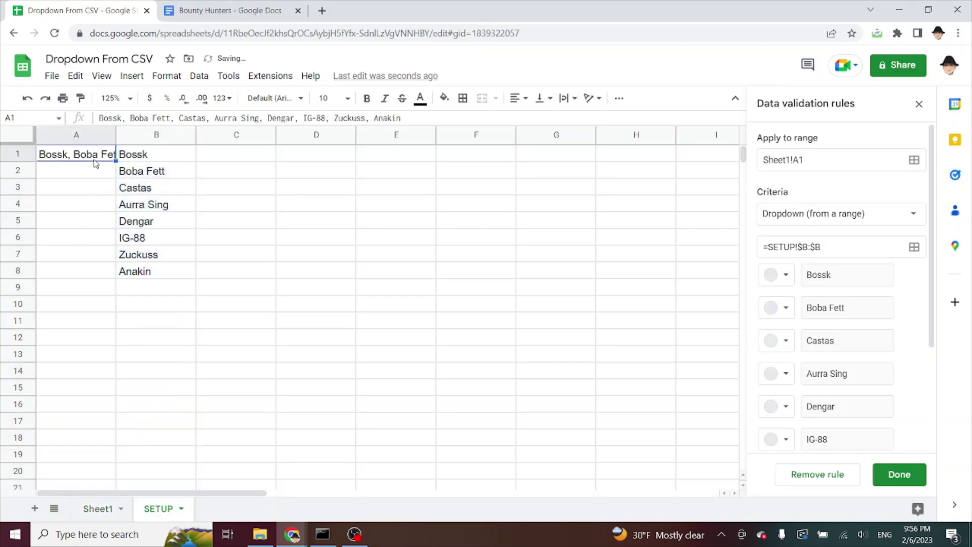
{"action": "left_click", "coordinate": [134, 160]}
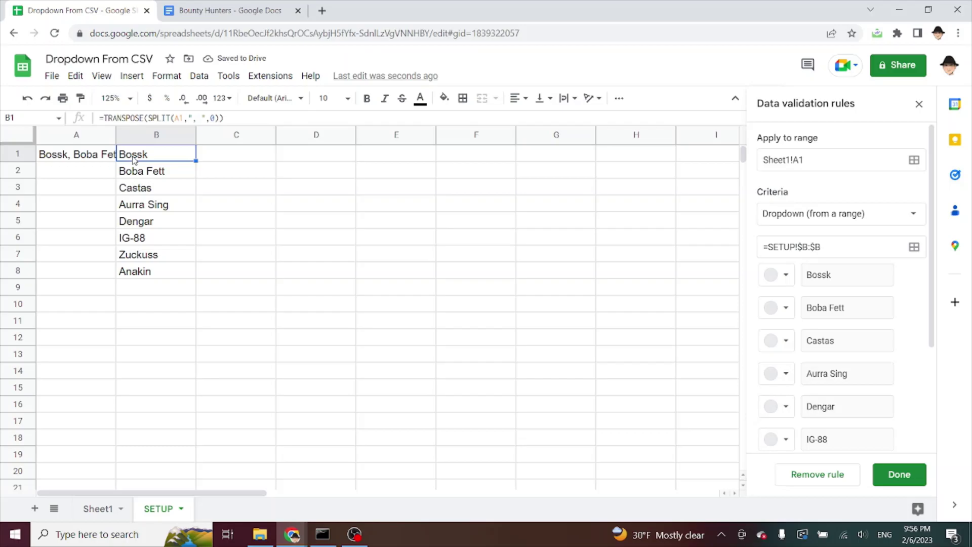